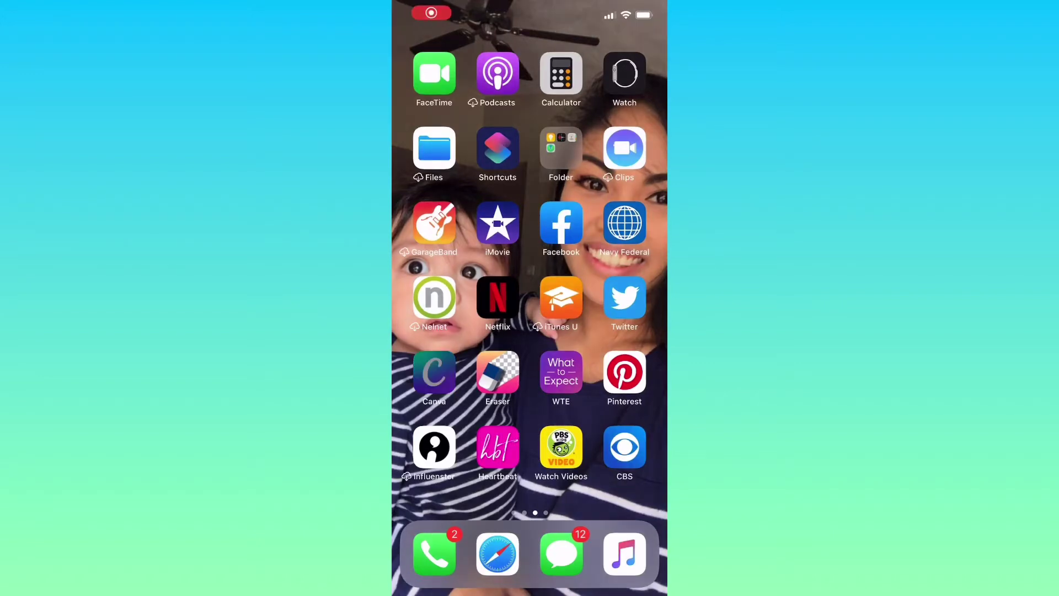
Start a new wide Canva design and bring up the custom background colour choices for blue.
{"action": "left_click", "coordinate": [434, 372]}
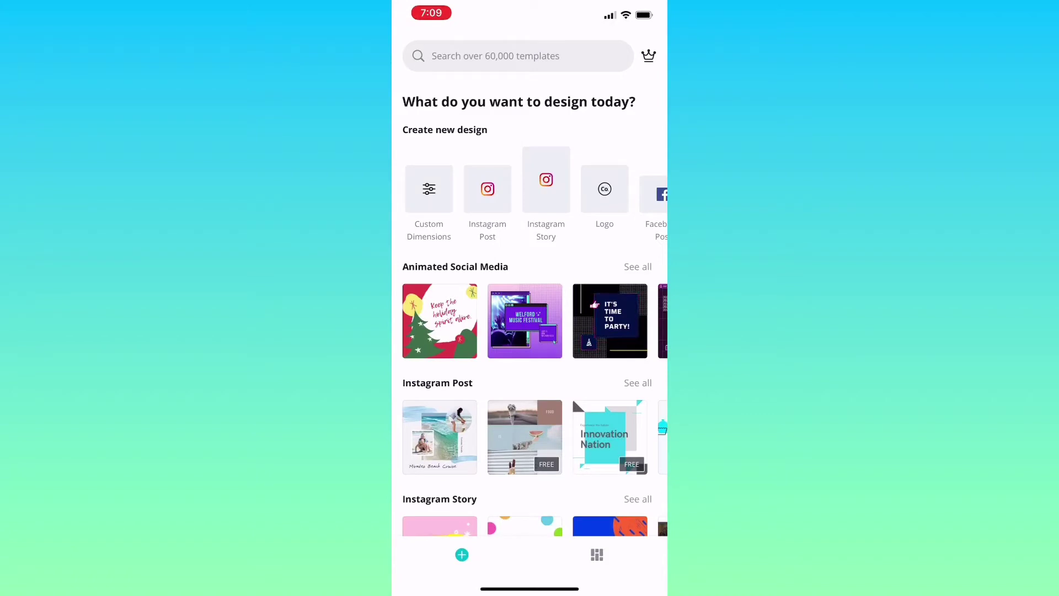
{"action": "scroll", "coordinate": [530, 194], "scroll_direction": "right", "scroll_amount": 5}
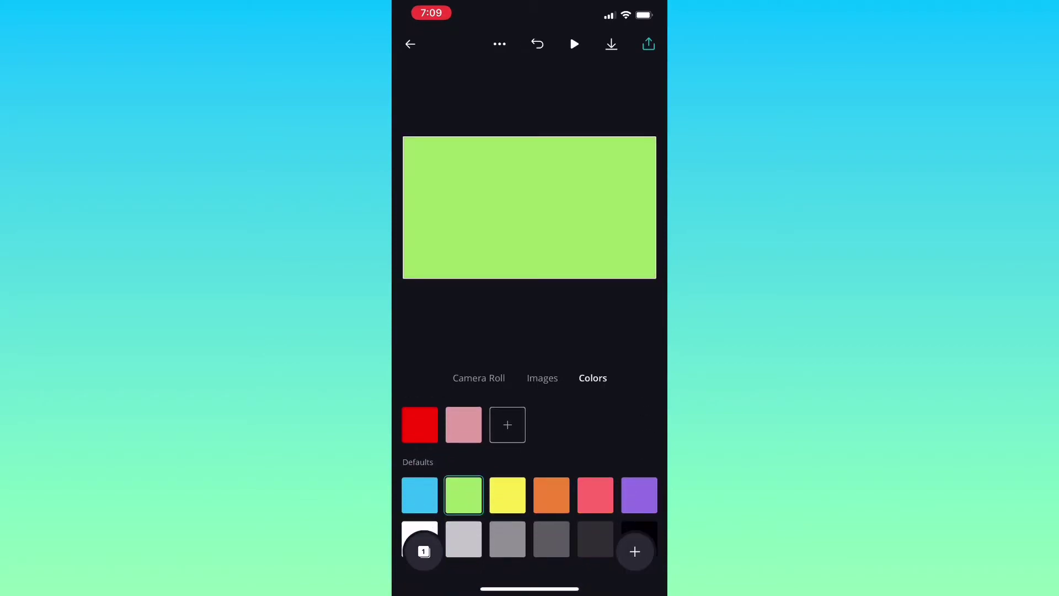
{"action": "scroll", "coordinate": [529, 497], "scroll_direction": "up", "scroll_amount": 1}
{"action": "left_click", "coordinate": [463, 406]}
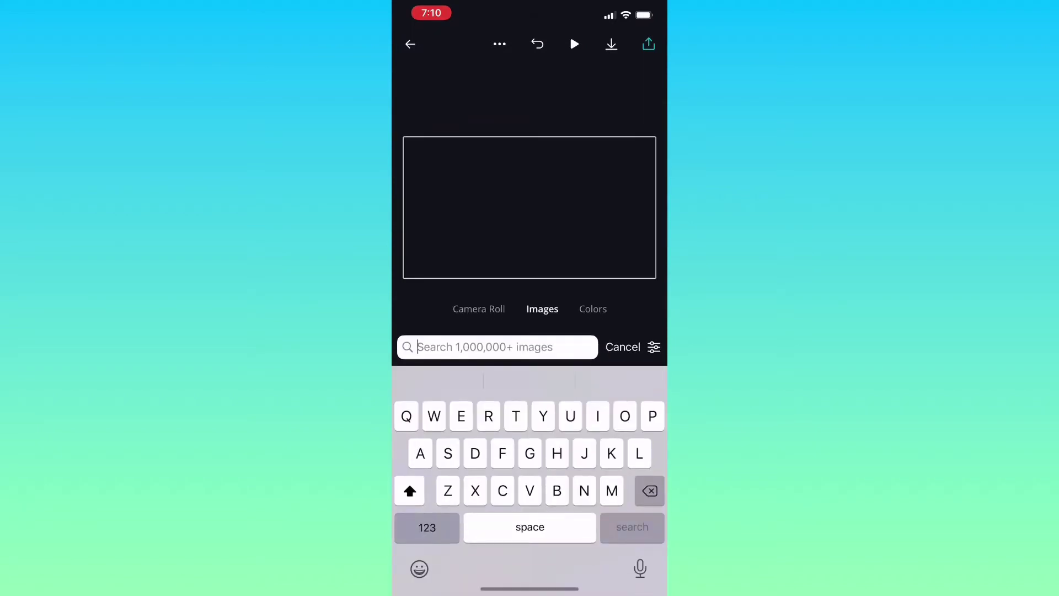
{"action": "type", "text": "Marble"}
Search 'Marble', set a white marble photo as the background and download the design.
{"action": "key", "text": "Return"}
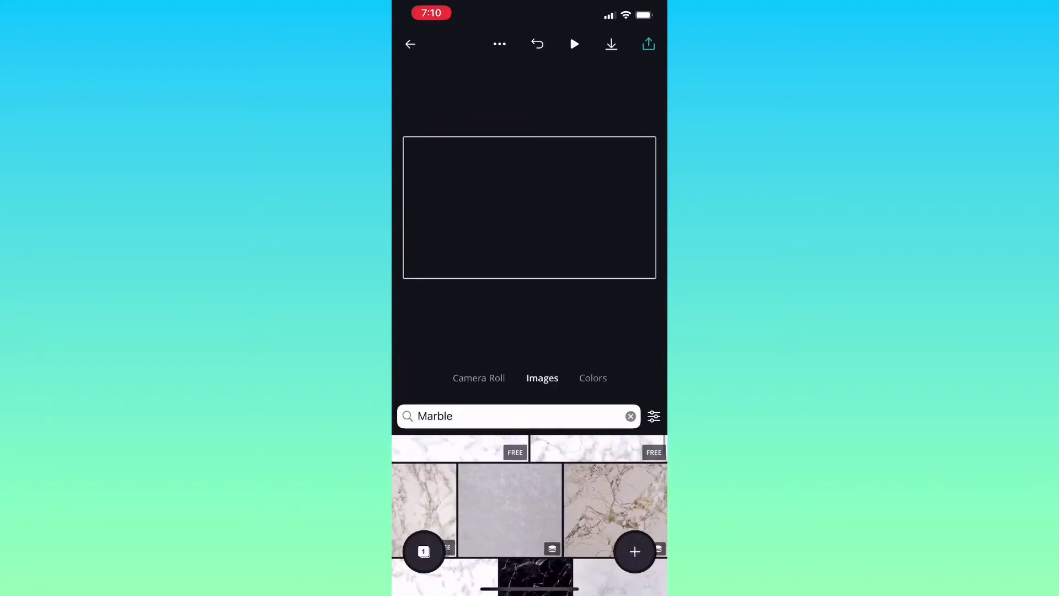
{"action": "scroll", "coordinate": [530, 513], "scroll_direction": "down", "scroll_amount": 5}
{"action": "scroll", "coordinate": [531, 513], "scroll_direction": "down", "scroll_amount": 5}
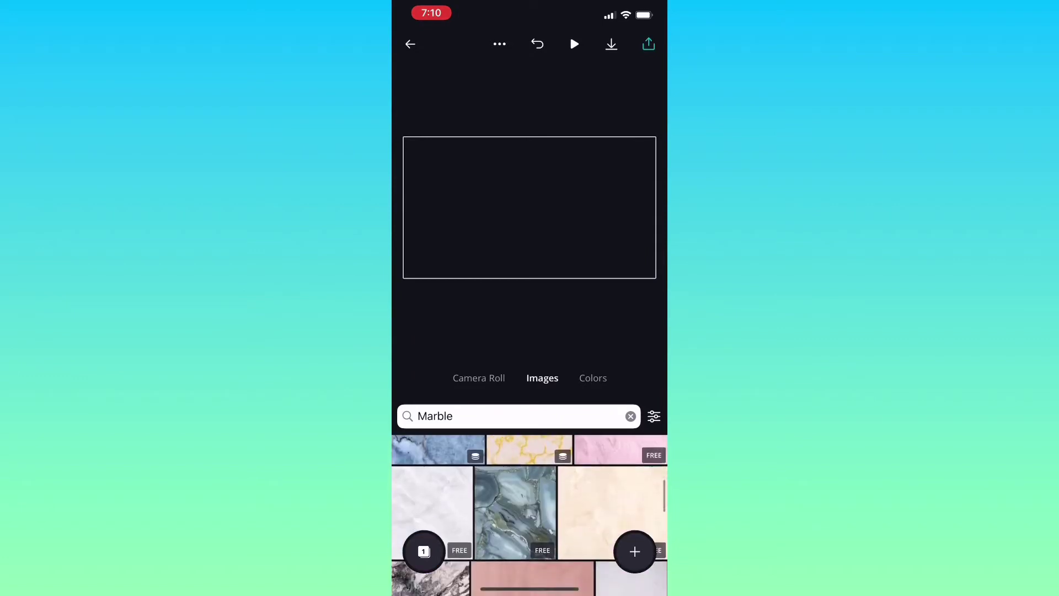
{"action": "scroll", "coordinate": [529, 513], "scroll_direction": "down", "scroll_amount": 3}
{"action": "scroll", "coordinate": [530, 513], "scroll_direction": "down", "scroll_amount": 3}
{"action": "scroll", "coordinate": [530, 514], "scroll_direction": "down", "scroll_amount": 3}
{"action": "scroll", "coordinate": [530, 514], "scroll_direction": "down", "scroll_amount": 3}
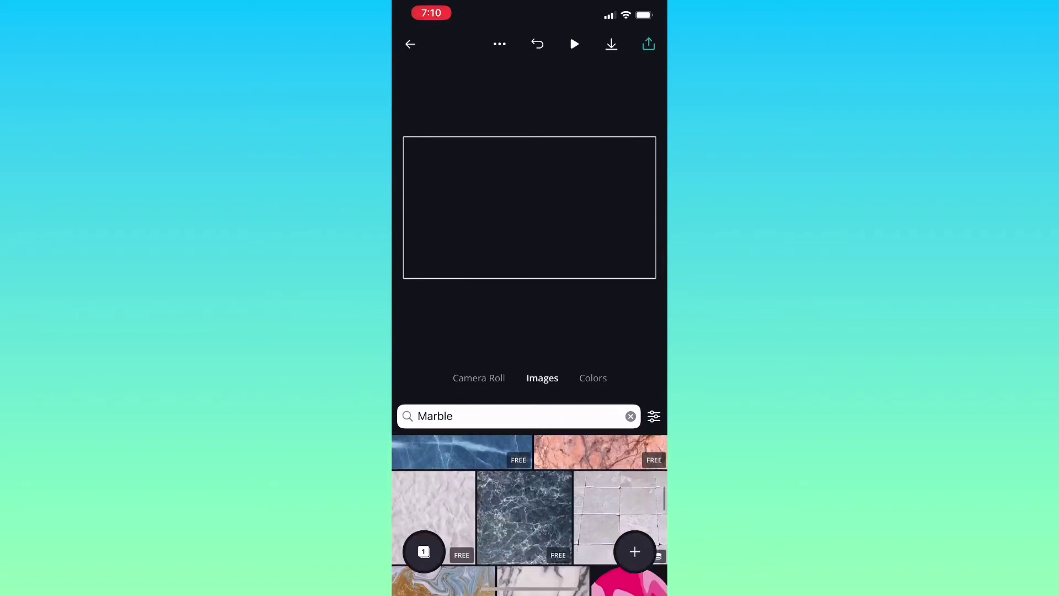
{"action": "scroll", "coordinate": [530, 513], "scroll_direction": "down", "scroll_amount": 3}
{"action": "scroll", "coordinate": [530, 513], "scroll_direction": "down", "scroll_amount": 3}
{"action": "scroll", "coordinate": [531, 514], "scroll_direction": "down", "scroll_amount": 3}
{"action": "scroll", "coordinate": [530, 514], "scroll_direction": "down", "scroll_amount": 3}
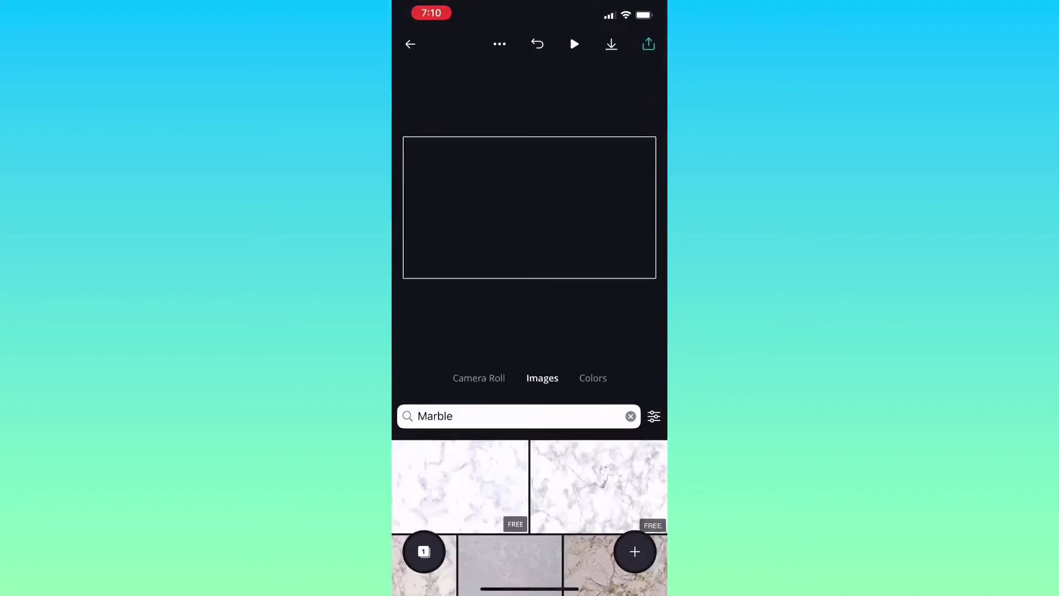
{"action": "left_click", "coordinate": [439, 489]}
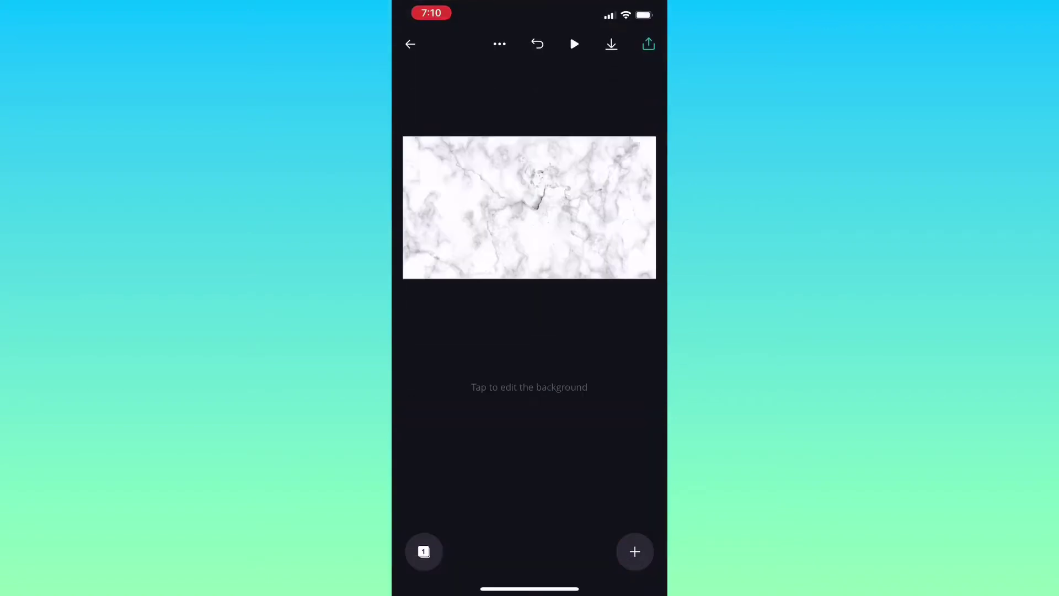
{"action": "left_click", "coordinate": [611, 44]}
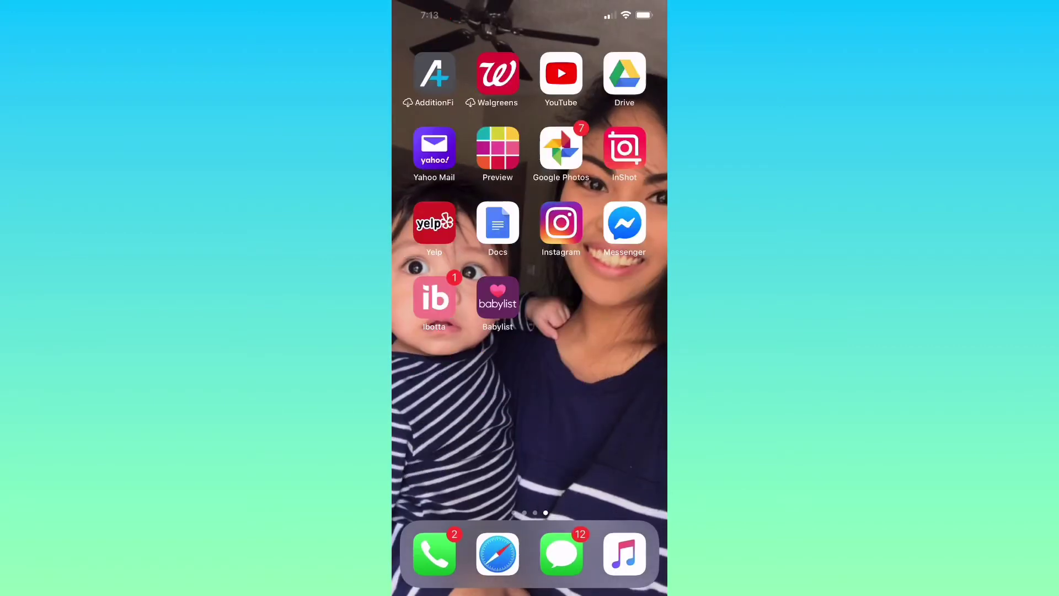
Launch InShot, create a new video project from the marble image and rewind to the clip's start.
{"action": "left_click", "coordinate": [624, 149]}
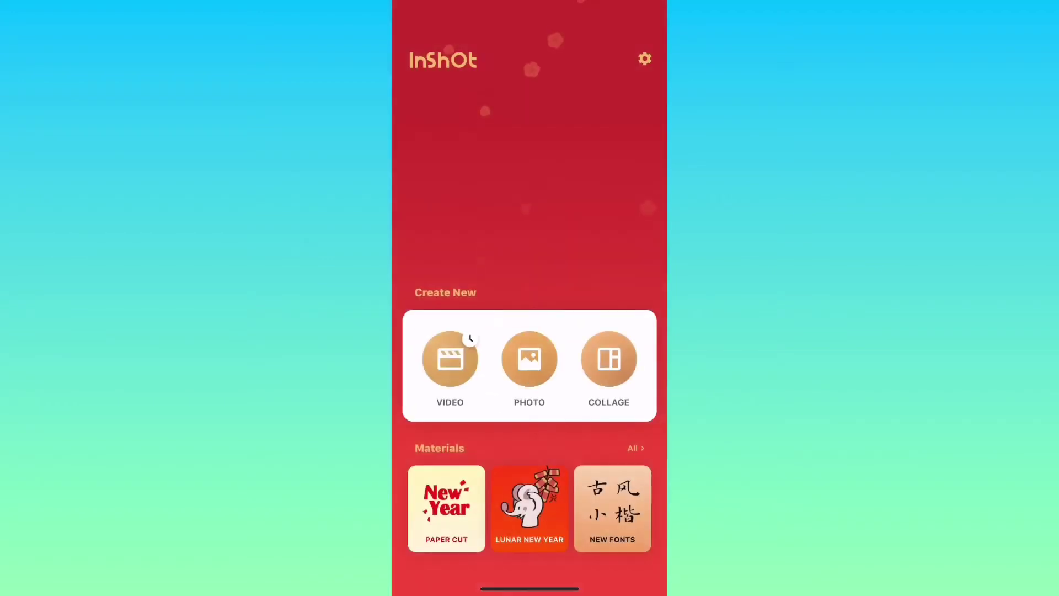
{"action": "left_click", "coordinate": [450, 355]}
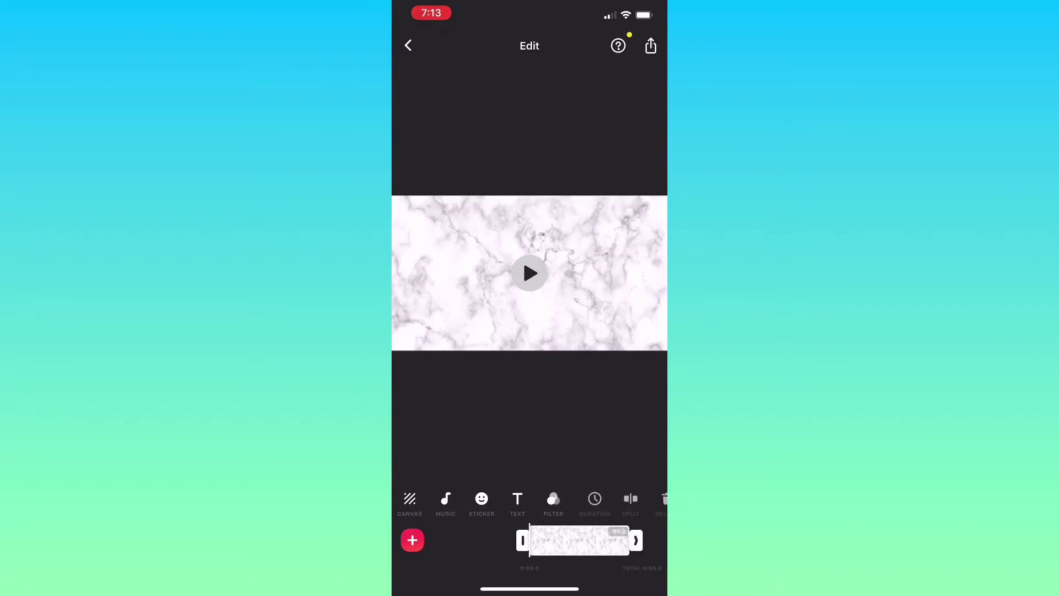
{"action": "left_click_drag", "start_coordinate": [579, 540], "coordinate": [480, 540]}
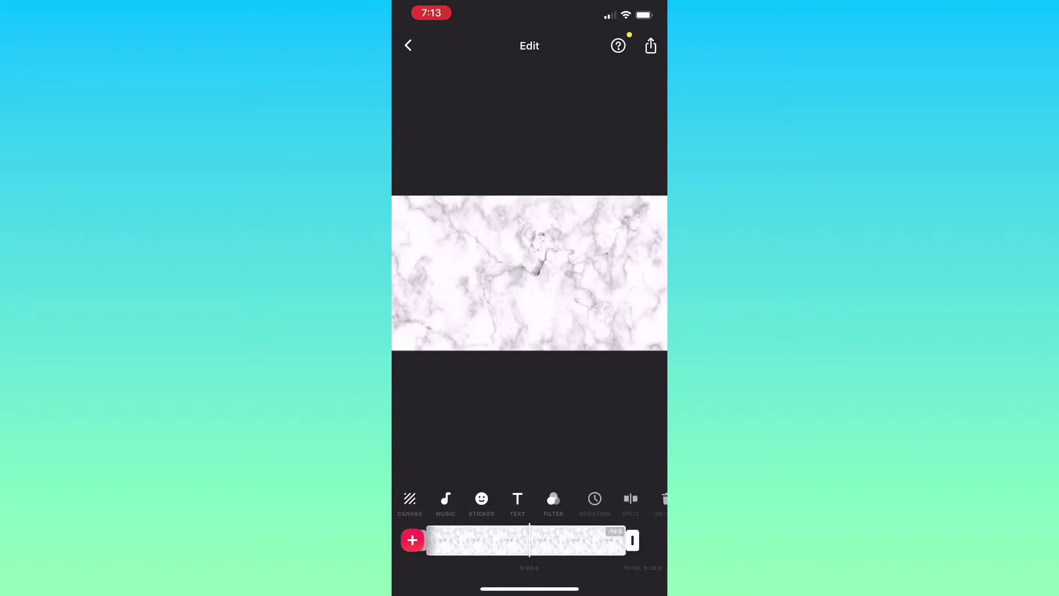
{"action": "left_click_drag", "start_coordinate": [612, 499], "coordinate": [447, 499]}
{"action": "left_click_drag", "start_coordinate": [480, 540], "coordinate": [579, 540]}
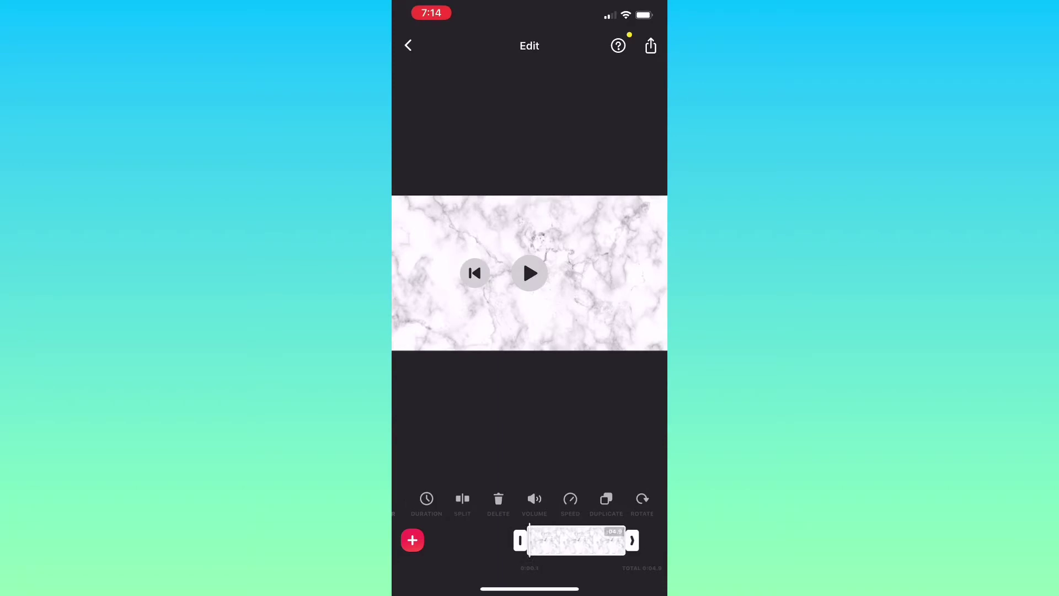
Add a text caption reading Jiana Christine and browse fonts for a thin script style.
{"action": "left_click_drag", "start_coordinate": [447, 499], "coordinate": [613, 498]}
{"action": "left_click", "coordinate": [414, 499]}
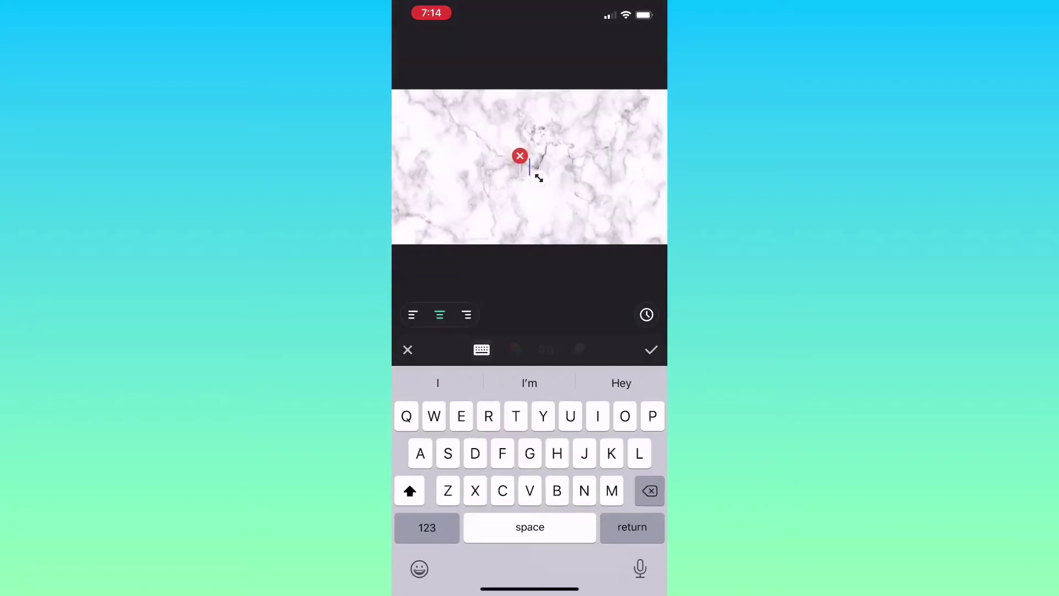
{"action": "type", "text": "June "}
{"action": "type", "text": "Che"}
{"action": "key", "text": "BackSpace"}
{"action": "type", "text": "ristine"}
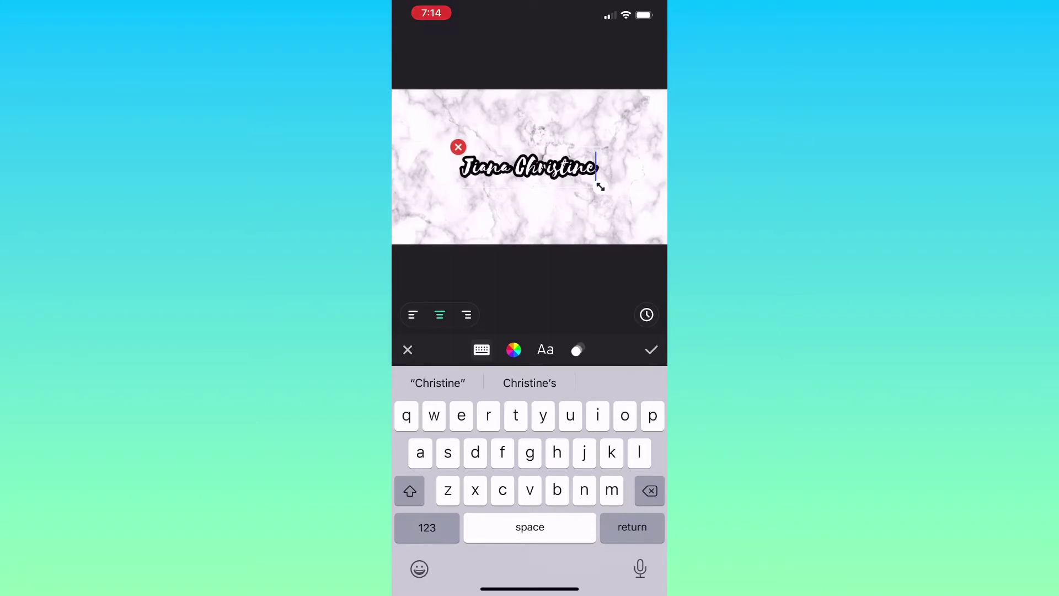
{"action": "left_click", "coordinate": [545, 350]}
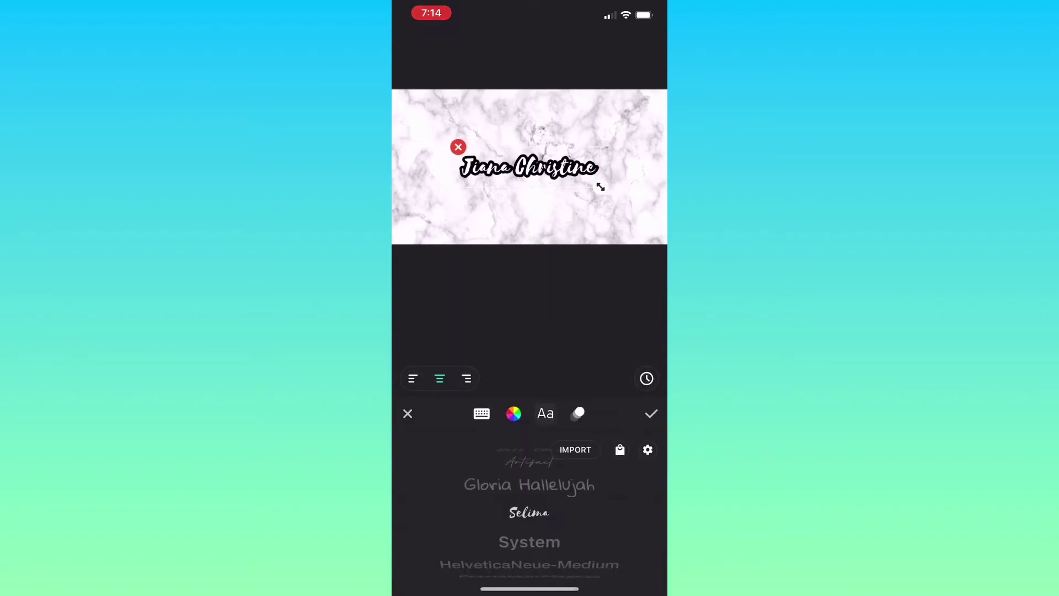
{"action": "left_click", "coordinate": [575, 450]}
{"action": "left_click", "coordinate": [528, 555]}
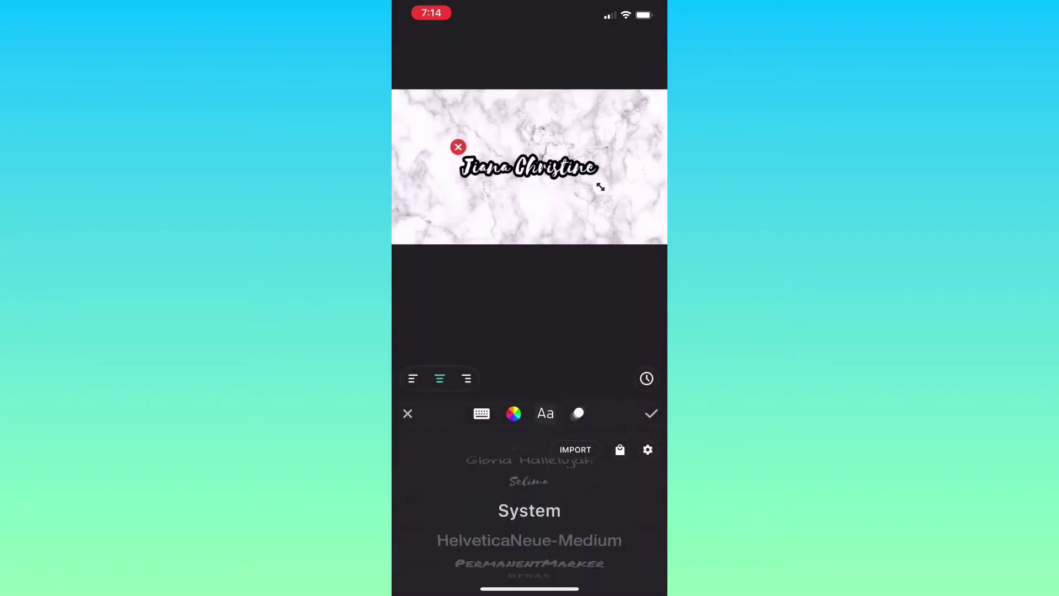
{"action": "scroll", "coordinate": [531, 497], "scroll_direction": "down", "scroll_amount": 3}
{"action": "scroll", "coordinate": [530, 514], "scroll_direction": "down", "scroll_amount": 1}
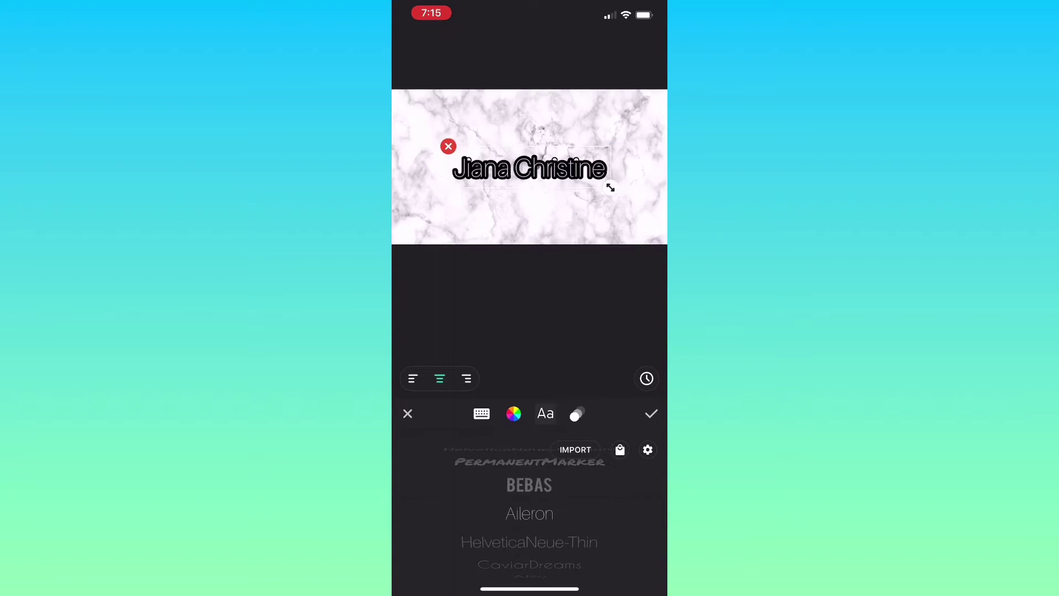
{"action": "scroll", "coordinate": [530, 513], "scroll_direction": "down", "scroll_amount": 3}
{"action": "scroll", "coordinate": [530, 513], "scroll_direction": "down", "scroll_amount": 3}
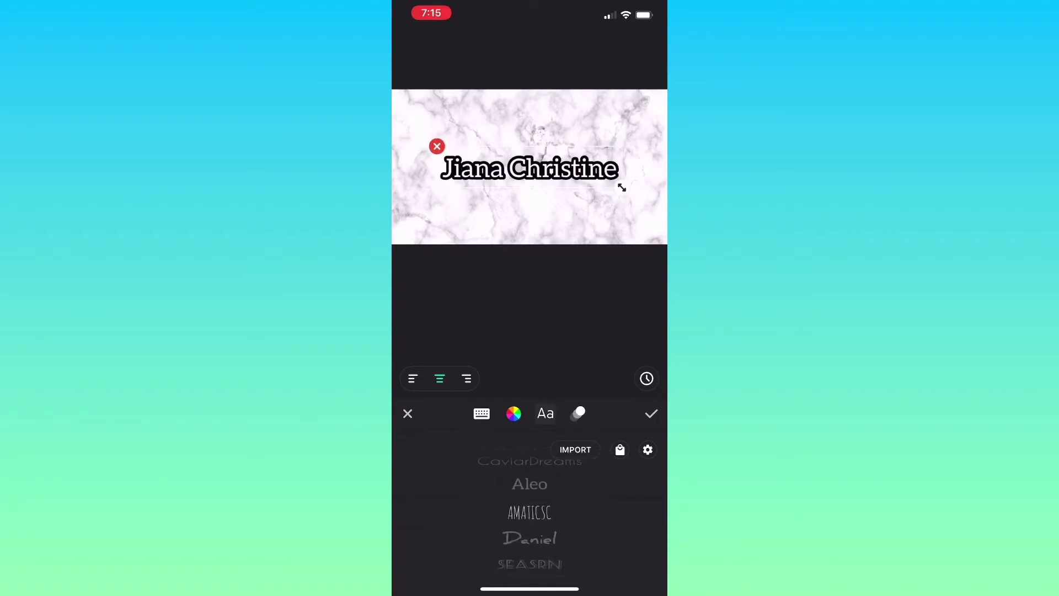
{"action": "scroll", "coordinate": [530, 513], "scroll_direction": "down", "scroll_amount": 1}
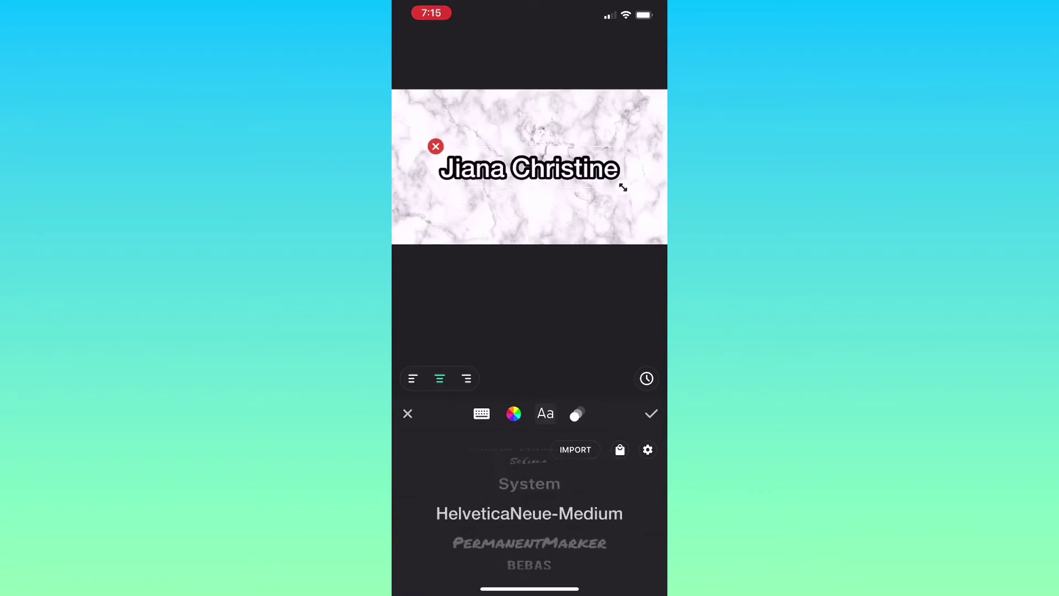
{"action": "scroll", "coordinate": [529, 513], "scroll_direction": "up", "scroll_amount": 5}
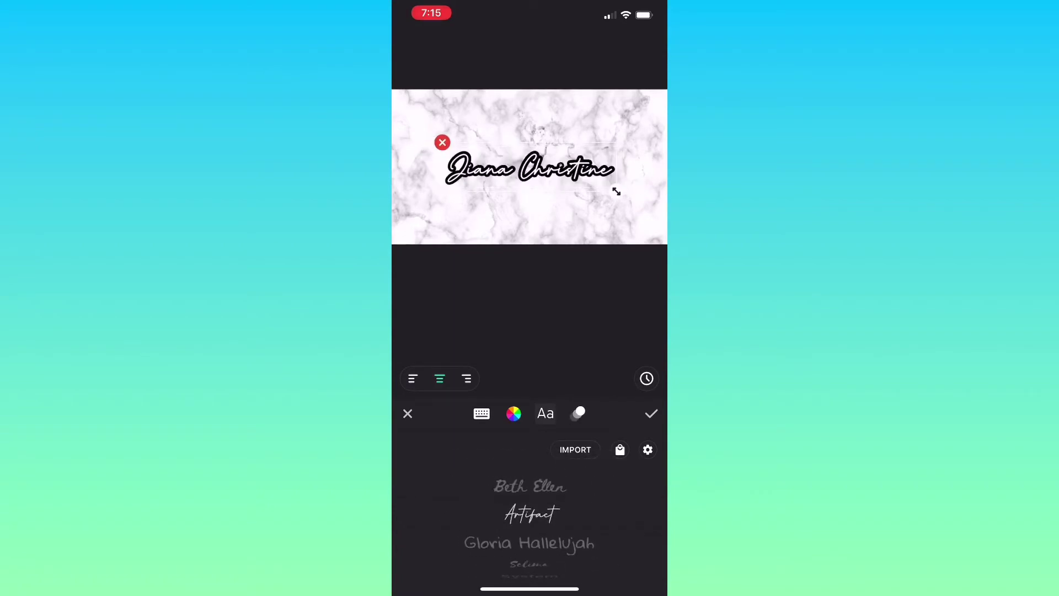
Review the name text's colour in the full palette, then move to its border settings.
{"action": "left_click", "coordinate": [514, 414]}
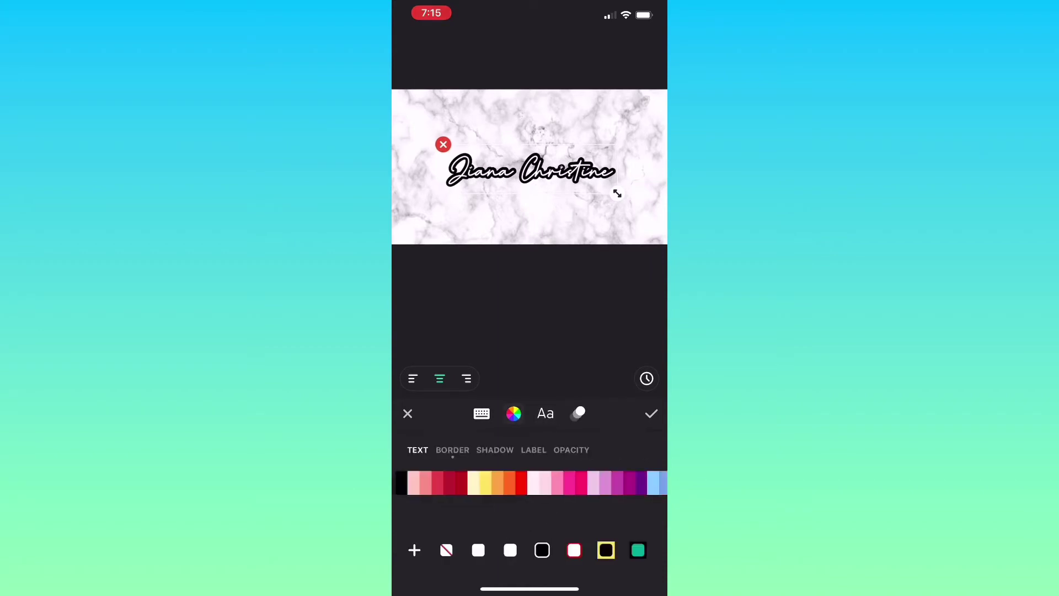
{"action": "scroll", "coordinate": [531, 483], "scroll_direction": "right", "scroll_amount": 5}
{"action": "left_click", "coordinate": [643, 481]}
{"action": "left_click", "coordinate": [646, 56]}
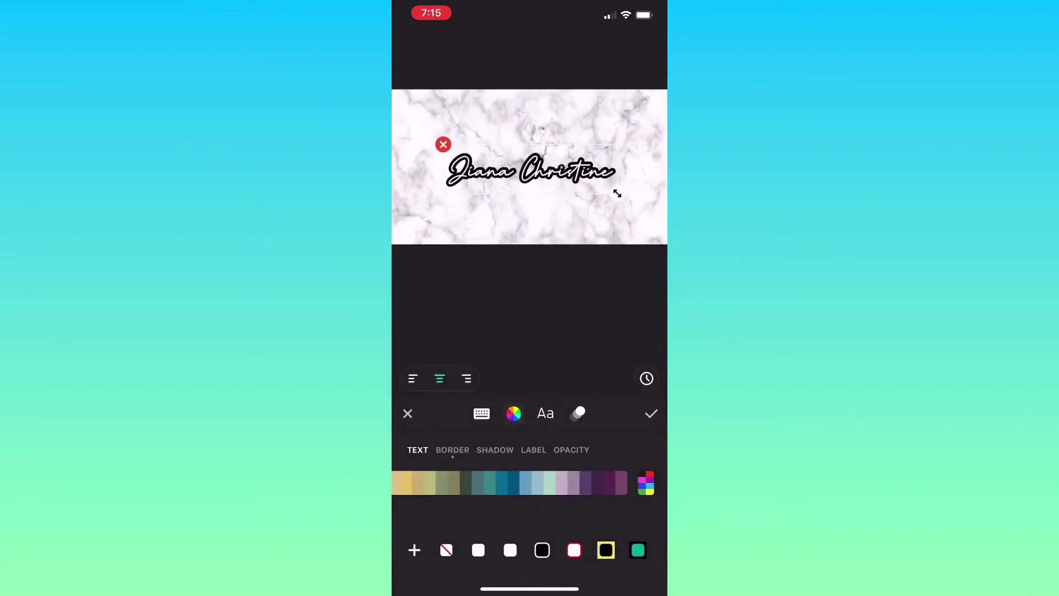
{"action": "scroll", "coordinate": [530, 482], "scroll_direction": "left", "scroll_amount": 5}
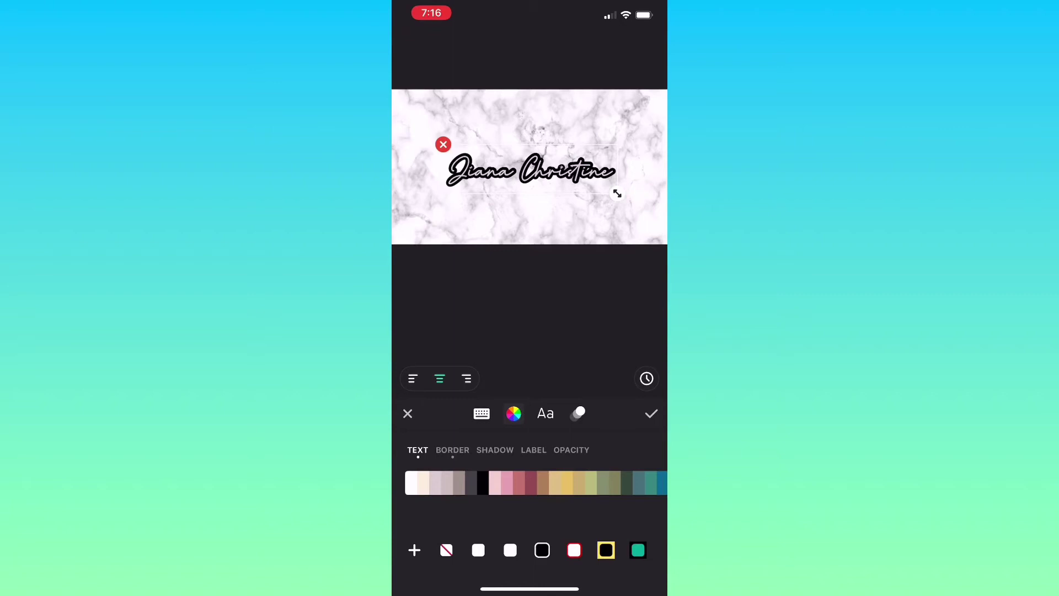
{"action": "left_click", "coordinate": [452, 449]}
{"action": "left_click", "coordinate": [418, 449]}
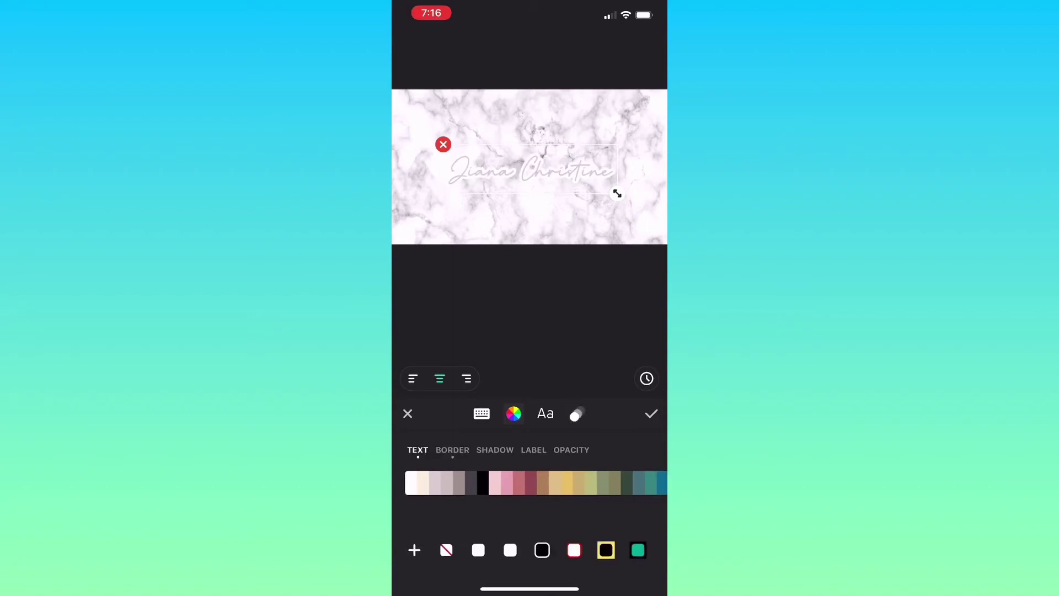
{"action": "left_click", "coordinate": [452, 450]}
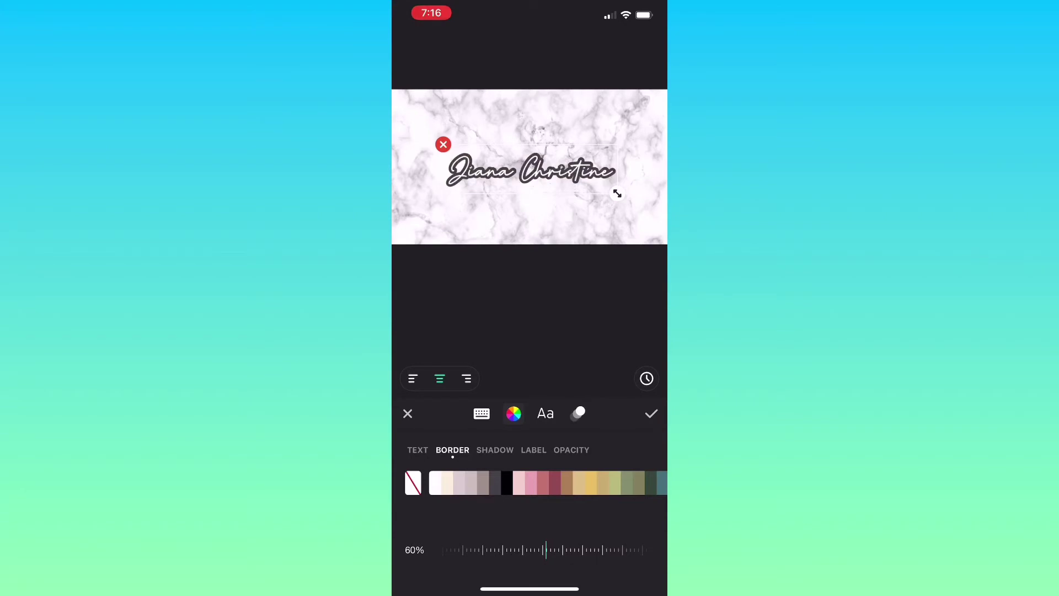
{"action": "scroll", "coordinate": [529, 483], "scroll_direction": "right", "scroll_amount": 3}
{"action": "left_click_drag", "start_coordinate": [617, 193], "coordinate": [627, 196]}
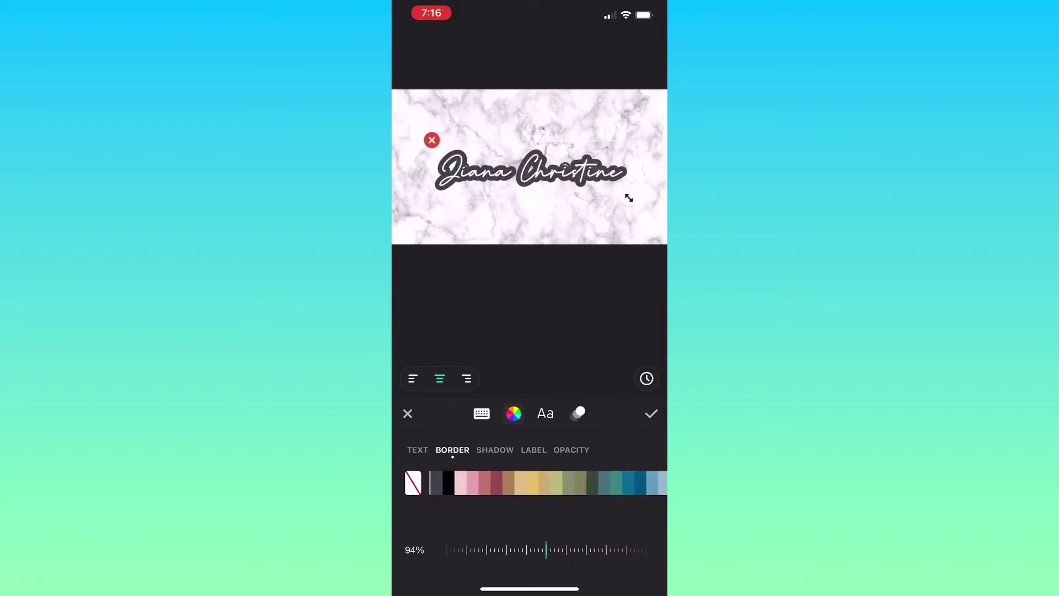
Give the text a light grey border faded to 35% opacity.
{"action": "left_click_drag", "start_coordinate": [546, 550], "coordinate": [612, 550]}
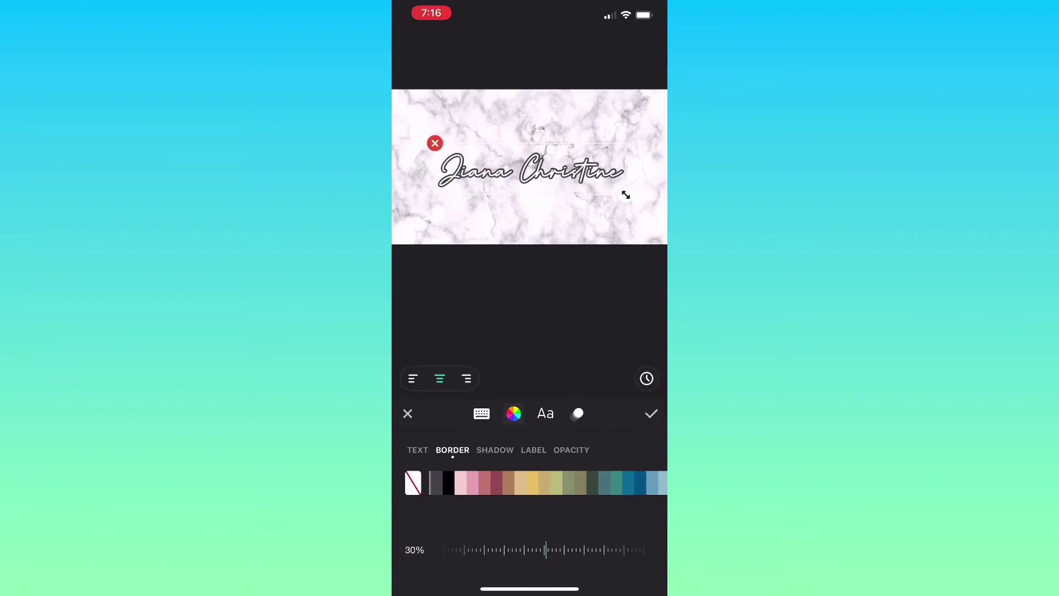
{"action": "left_click_drag", "start_coordinate": [547, 549], "coordinate": [597, 550]}
{"action": "scroll", "coordinate": [530, 483], "scroll_direction": "left", "scroll_amount": 2}
{"action": "left_click", "coordinate": [483, 483]}
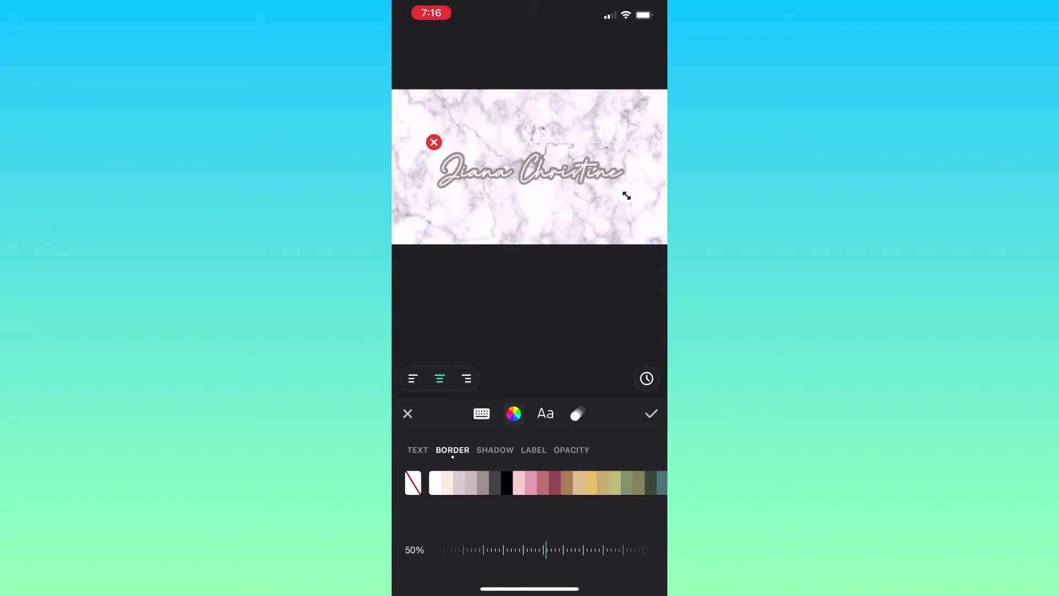
{"action": "left_click_drag", "start_coordinate": [547, 550], "coordinate": [571, 550]}
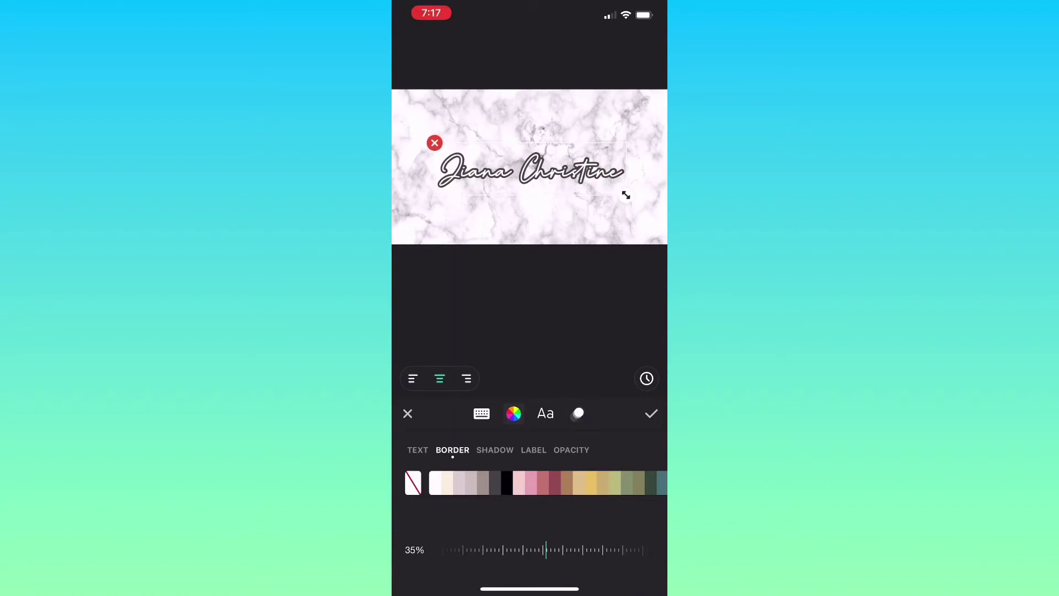
{"action": "left_click", "coordinate": [579, 413]}
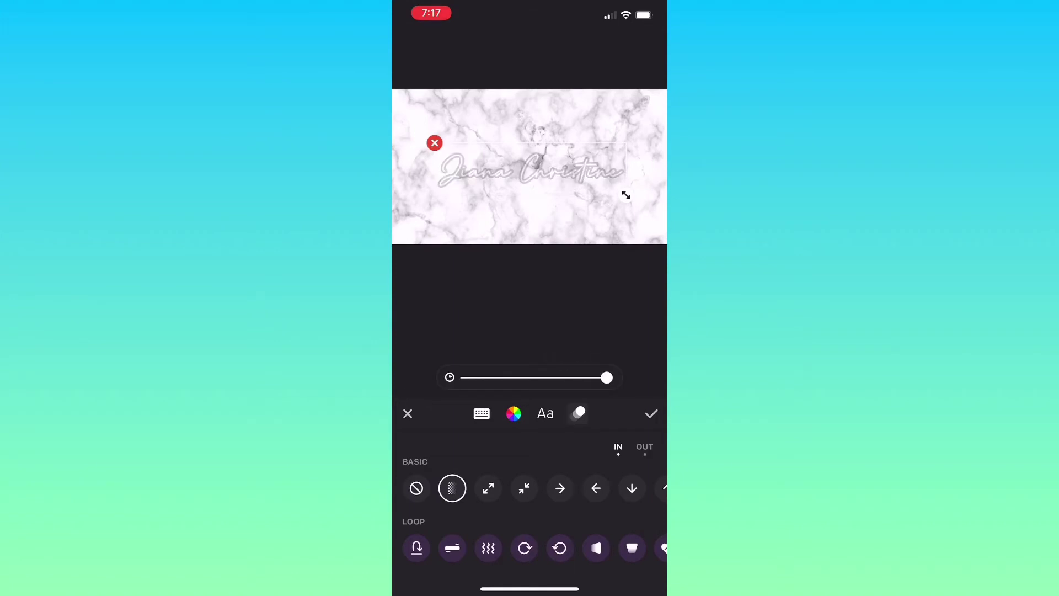
{"action": "scroll", "coordinate": [530, 489], "scroll_direction": "right", "scroll_amount": 3}
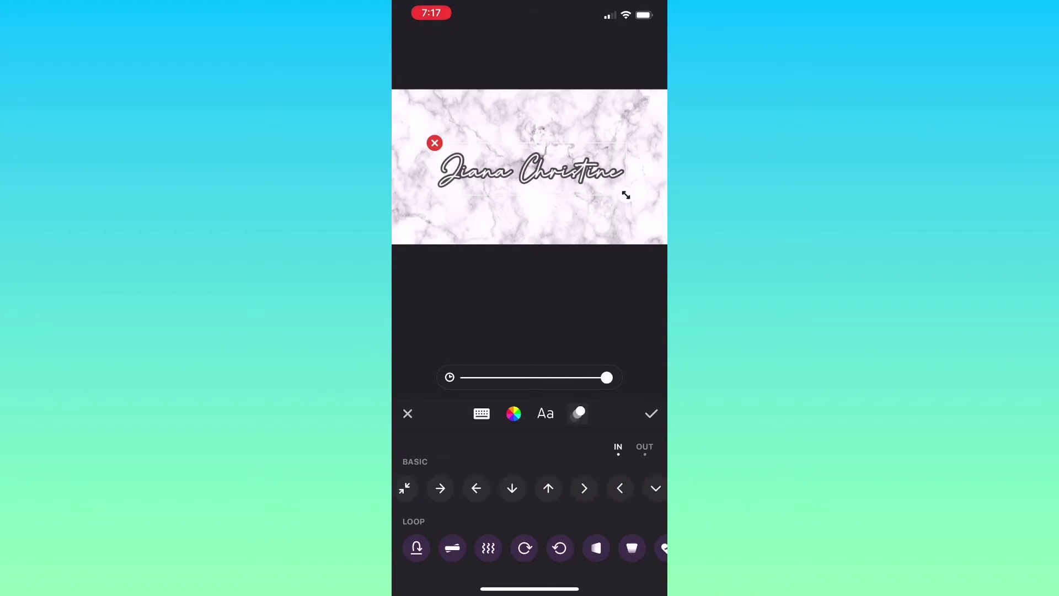
{"action": "scroll", "coordinate": [530, 488], "scroll_direction": "left", "scroll_amount": 2}
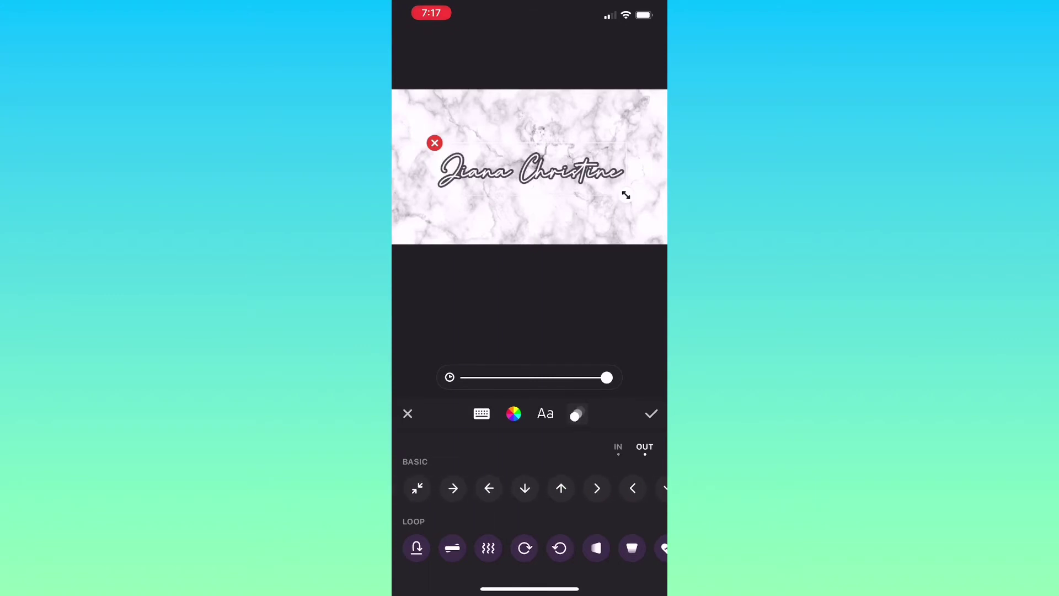
{"action": "scroll", "coordinate": [529, 548], "scroll_direction": "right", "scroll_amount": 1}
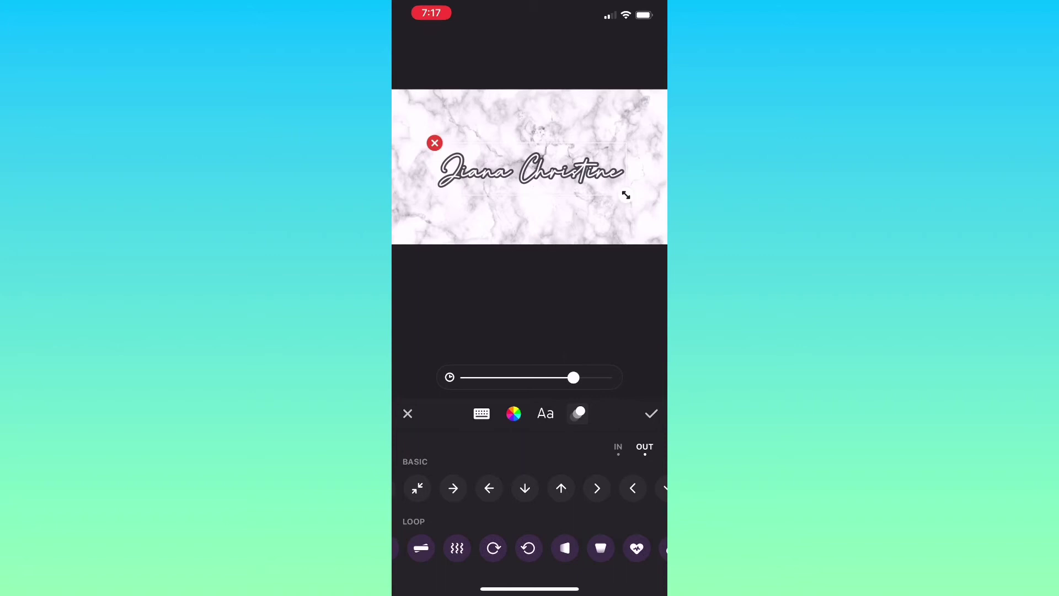
Try Wave and Pendulum loops around 0.8–1.0s, then settle on a horizontal slide animation.
{"action": "left_click", "coordinate": [457, 548]}
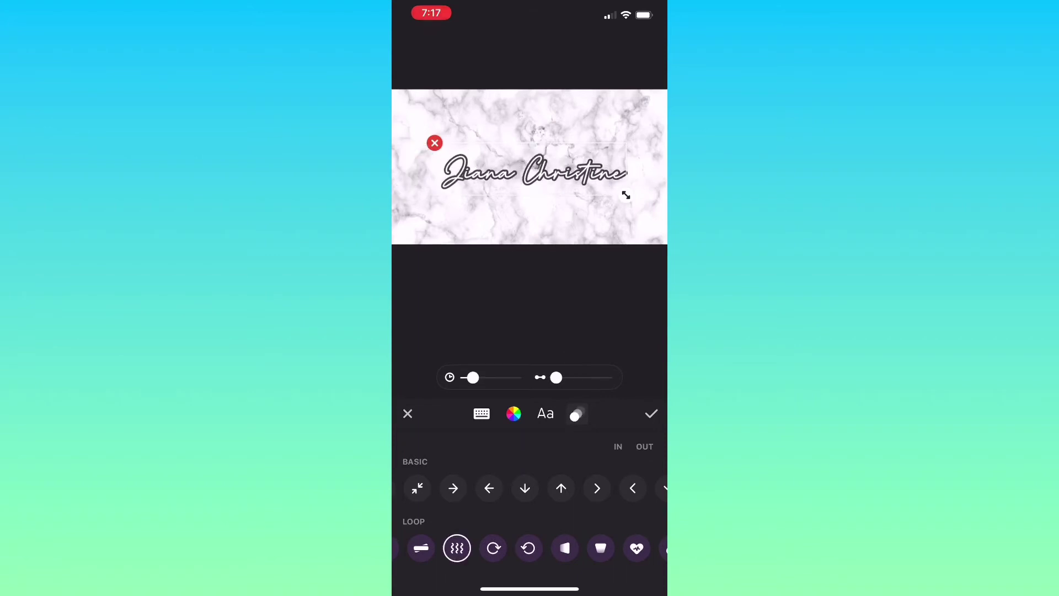
{"action": "left_click_drag", "start_coordinate": [472, 378], "coordinate": [485, 378]}
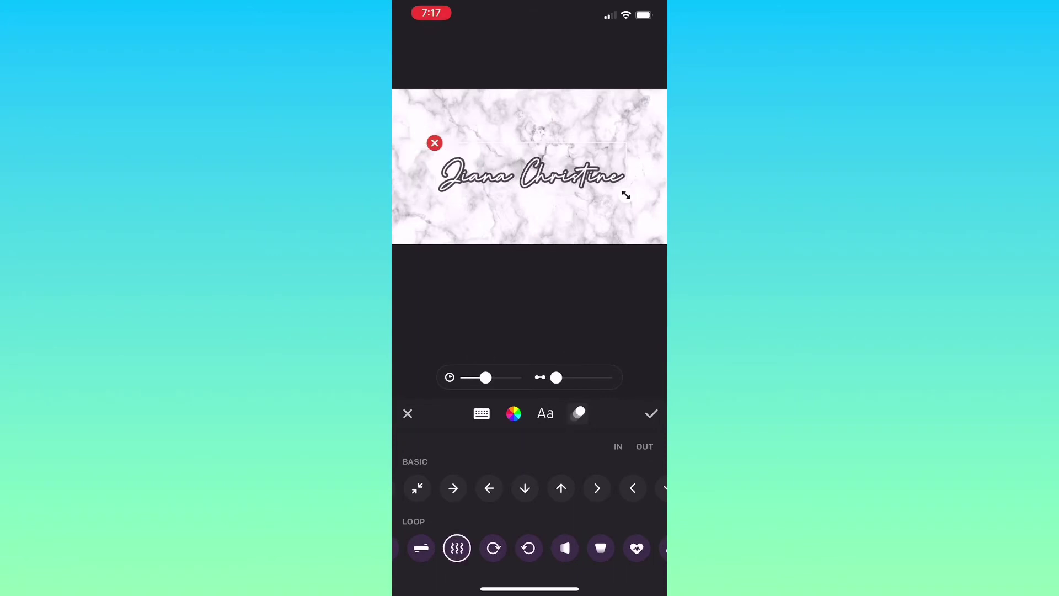
{"action": "left_click_drag", "start_coordinate": [556, 378], "coordinate": [564, 378]}
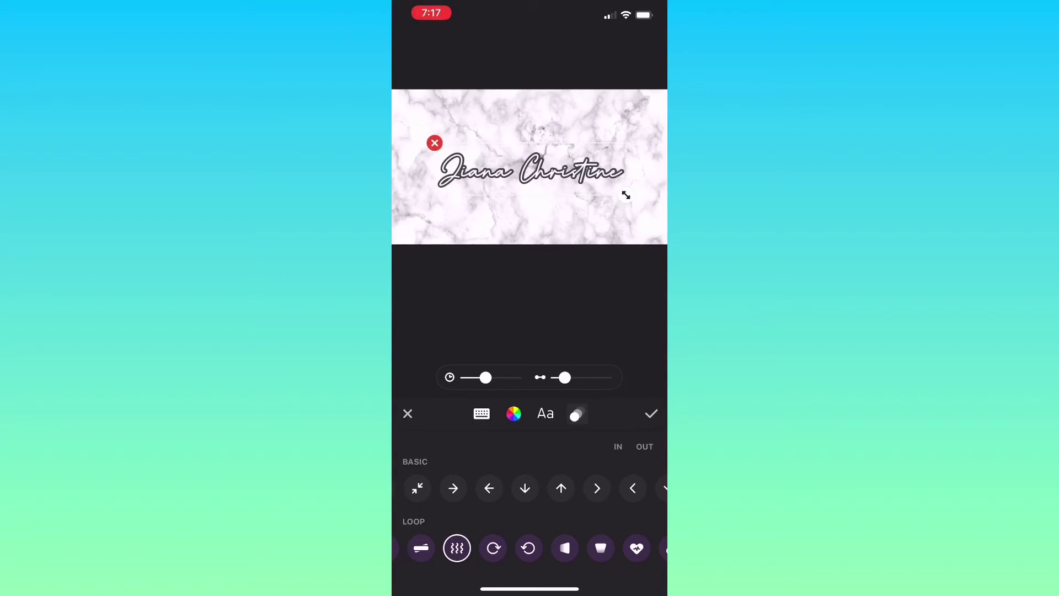
{"action": "left_click_drag", "start_coordinate": [485, 377], "coordinate": [477, 378]}
{"action": "left_click_drag", "start_coordinate": [463, 549], "coordinate": [509, 547]}
{"action": "left_click_drag", "start_coordinate": [579, 549], "coordinate": [468, 547]}
{"action": "left_click", "coordinate": [605, 548]}
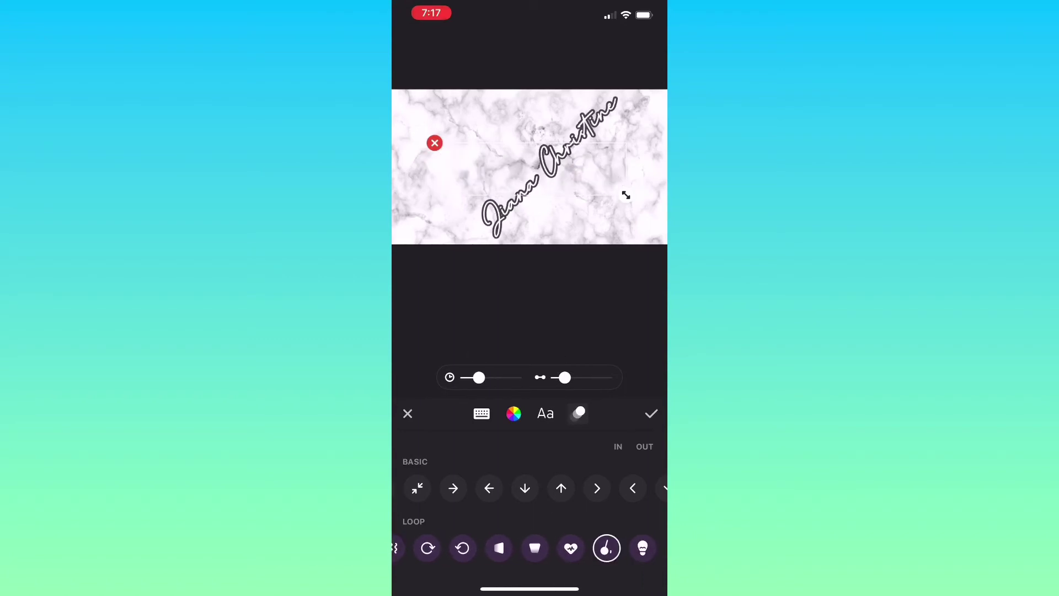
{"action": "left_click", "coordinate": [453, 488]}
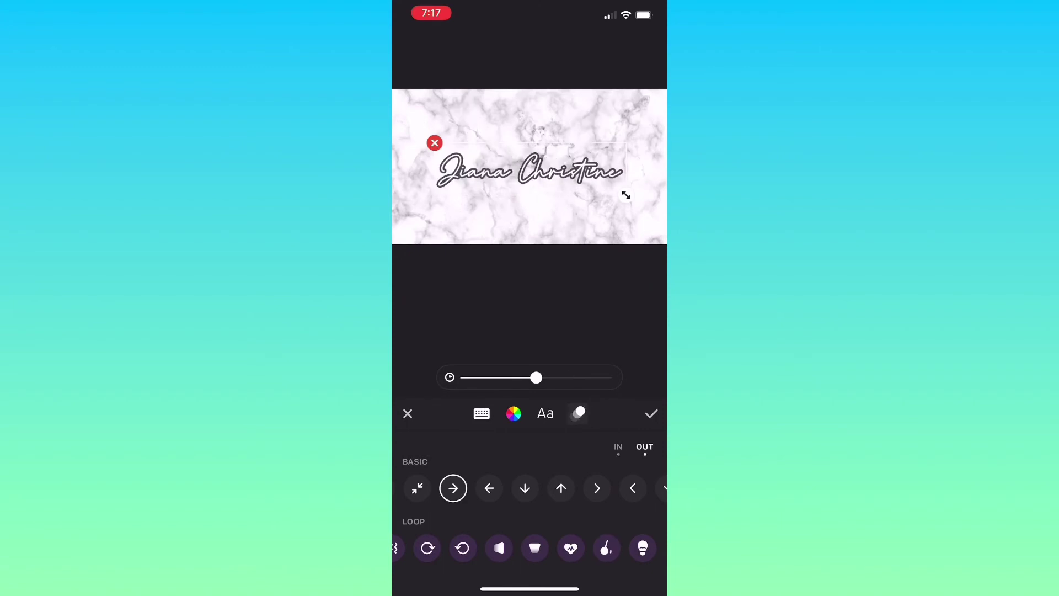
Preview the Glitch, Noise, Ghost and Convex effects on the clip at lowered strength.
{"action": "left_click", "coordinate": [652, 413]}
{"action": "left_click", "coordinate": [462, 536]}
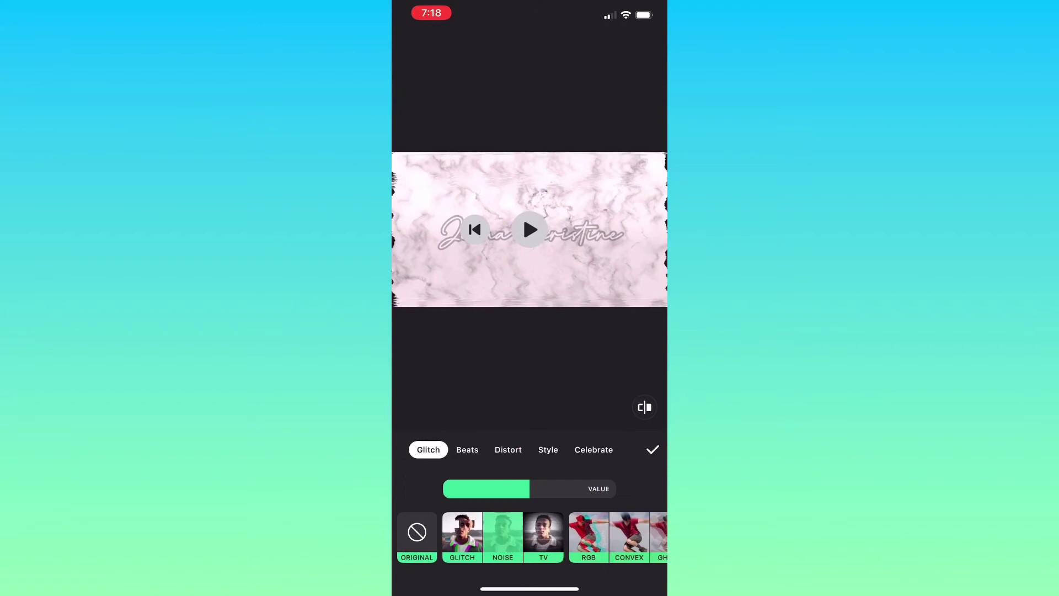
{"action": "left_click", "coordinate": [502, 536]}
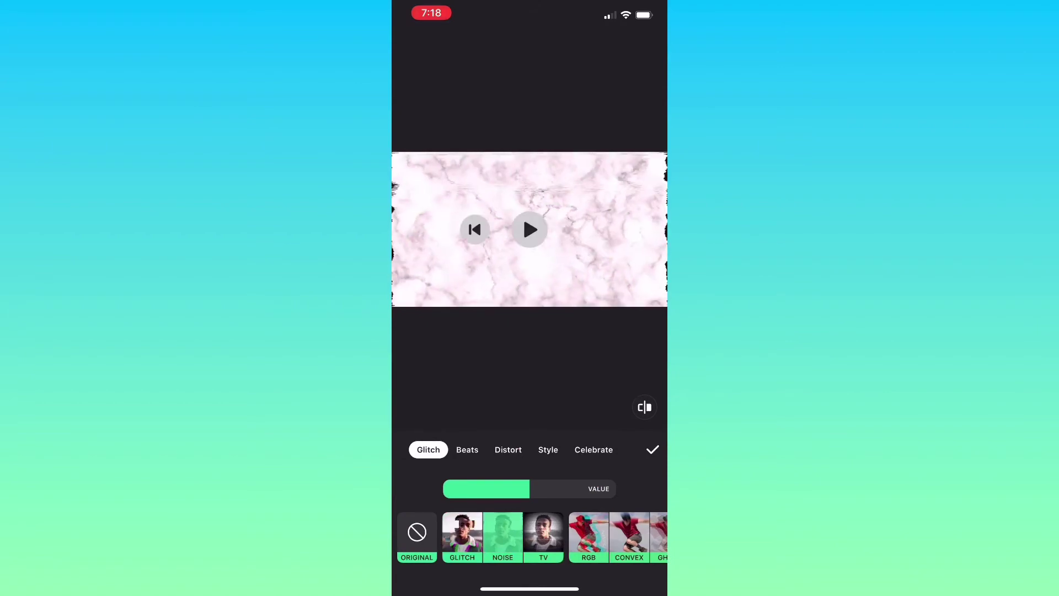
{"action": "left_click_drag", "start_coordinate": [530, 489], "coordinate": [462, 488]}
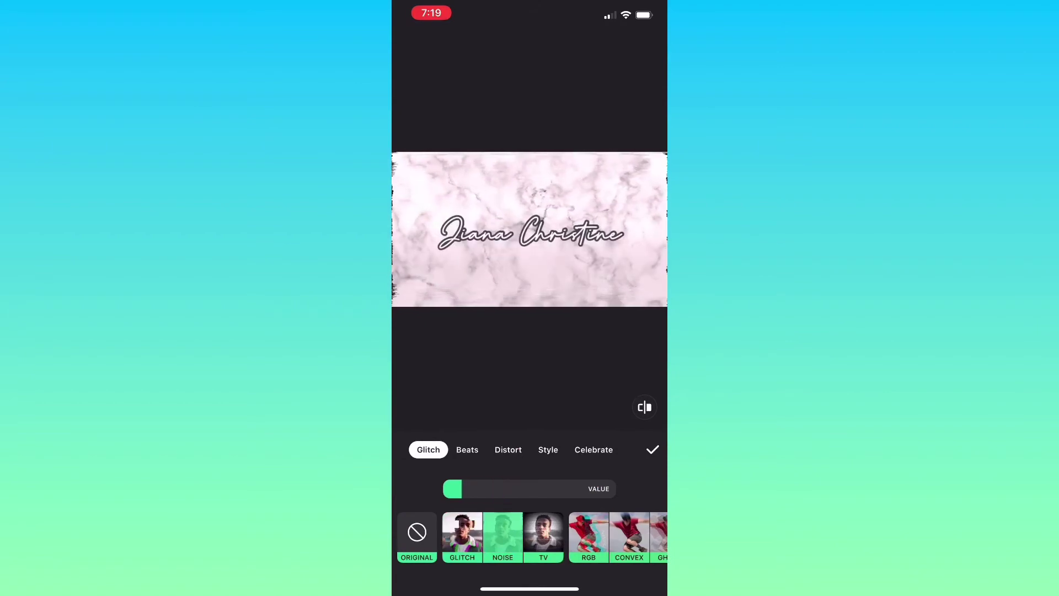
{"action": "left_click_drag", "start_coordinate": [596, 536], "coordinate": [530, 537]}
{"action": "left_click", "coordinate": [602, 537]}
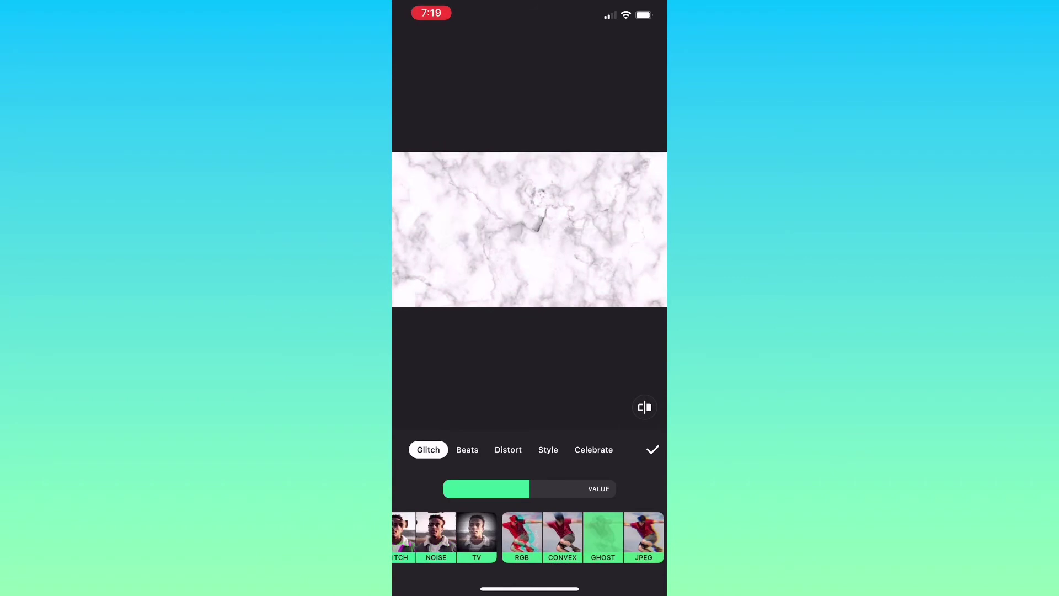
{"action": "left_click", "coordinate": [563, 536]}
Apply the WHITE effect from the Beats category, confirm it and play back the intro.
{"action": "left_click", "coordinate": [467, 449]}
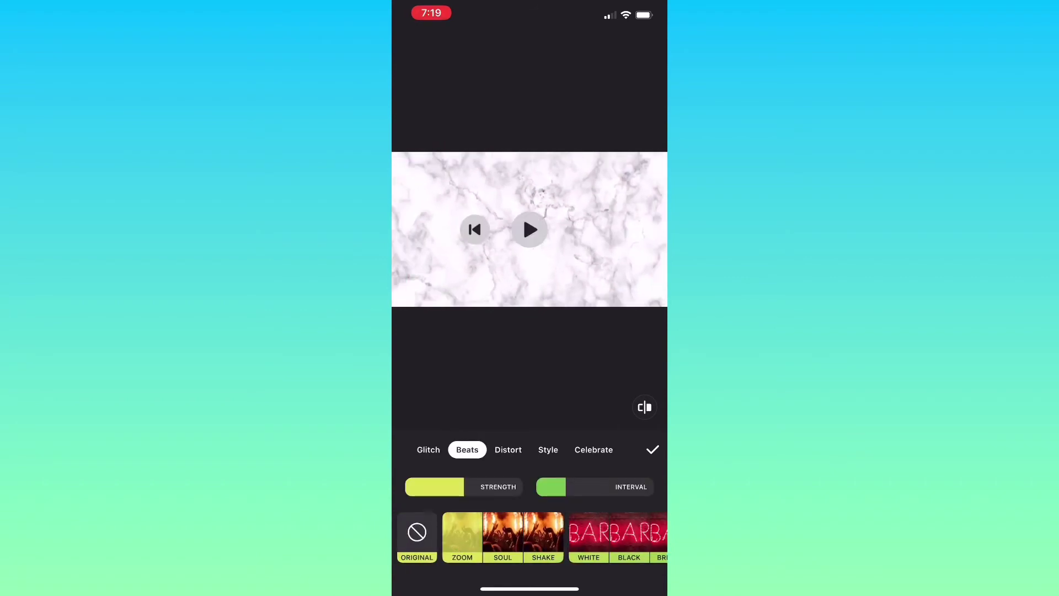
{"action": "left_click", "coordinate": [502, 536]}
{"action": "left_click_drag", "start_coordinate": [596, 537], "coordinate": [547, 536]}
{"action": "left_click", "coordinate": [652, 449]}
{"action": "left_click", "coordinate": [529, 445]}
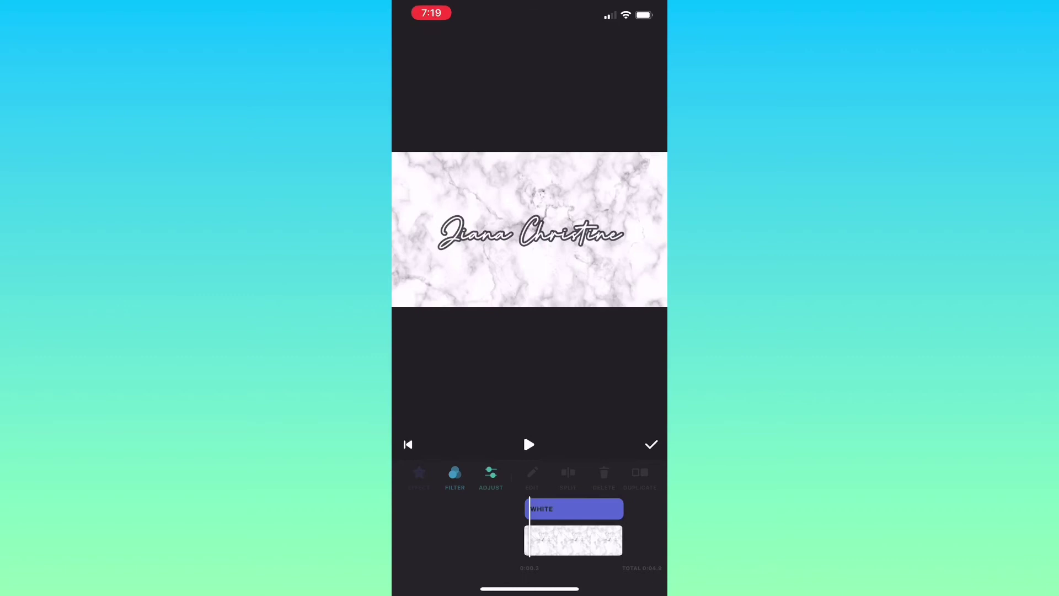
{"action": "left_click", "coordinate": [652, 445]}
{"action": "left_click", "coordinate": [518, 499]}
{"action": "left_click", "coordinate": [626, 143]}
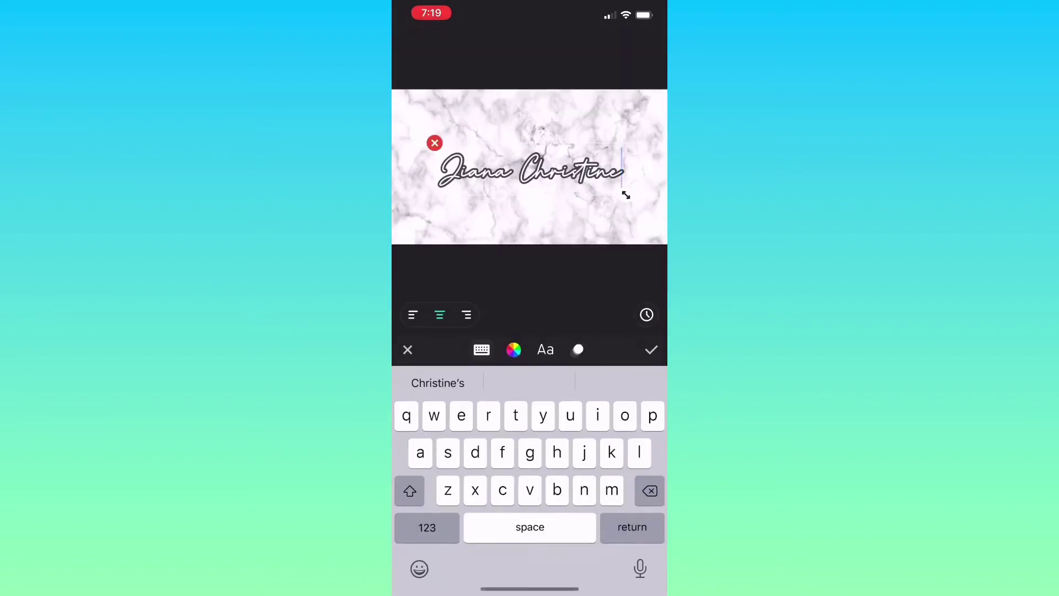
{"action": "left_click", "coordinate": [579, 348]}
{"action": "left_click", "coordinate": [652, 348]}
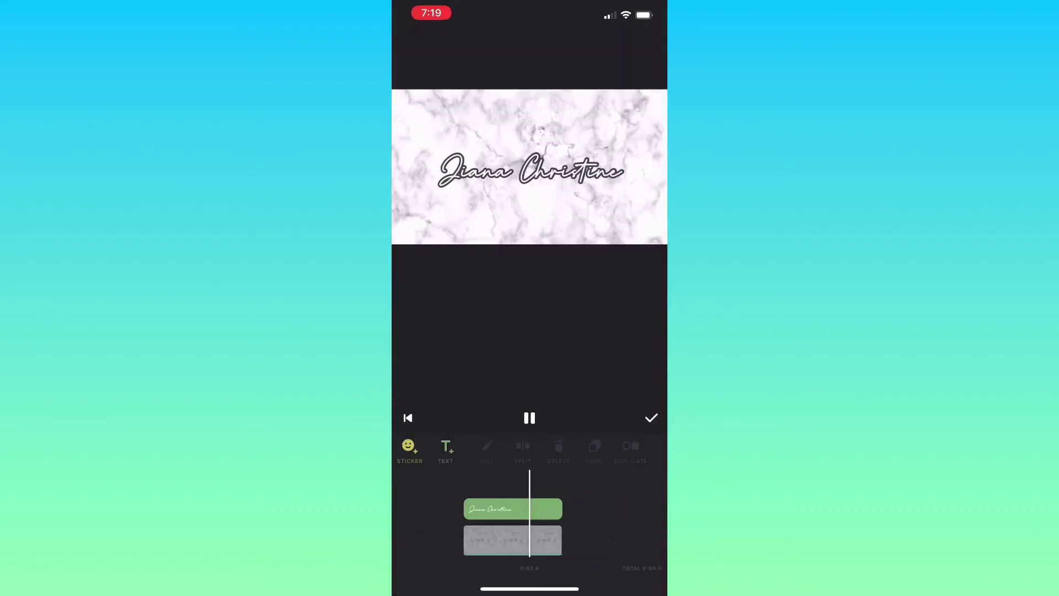
{"action": "left_click", "coordinate": [652, 419]}
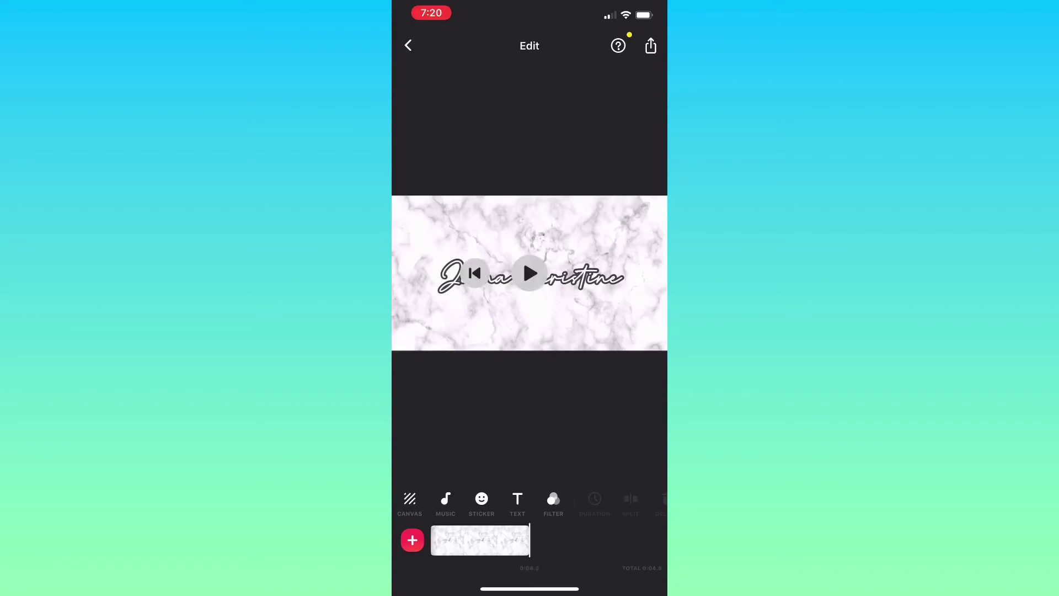
Browse the music tracks to the Weekend Coffee album and preview Pixel Swing.
{"action": "left_click", "coordinate": [446, 499]}
{"action": "left_click", "coordinate": [495, 388]}
{"action": "scroll", "coordinate": [530, 415], "scroll_direction": "down", "scroll_amount": 1}
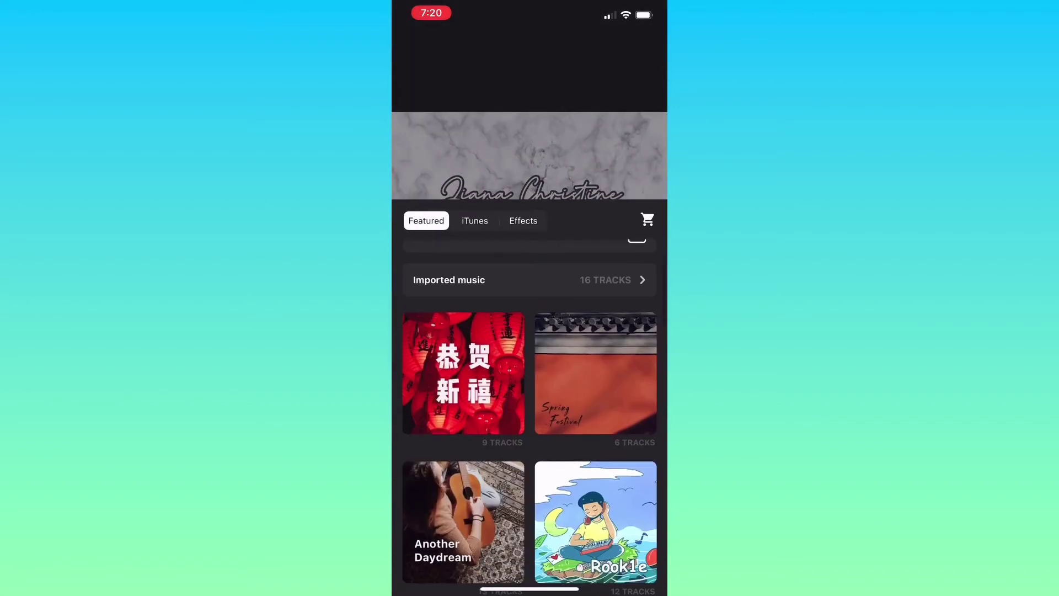
{"action": "scroll", "coordinate": [531, 414], "scroll_direction": "down", "scroll_amount": 3}
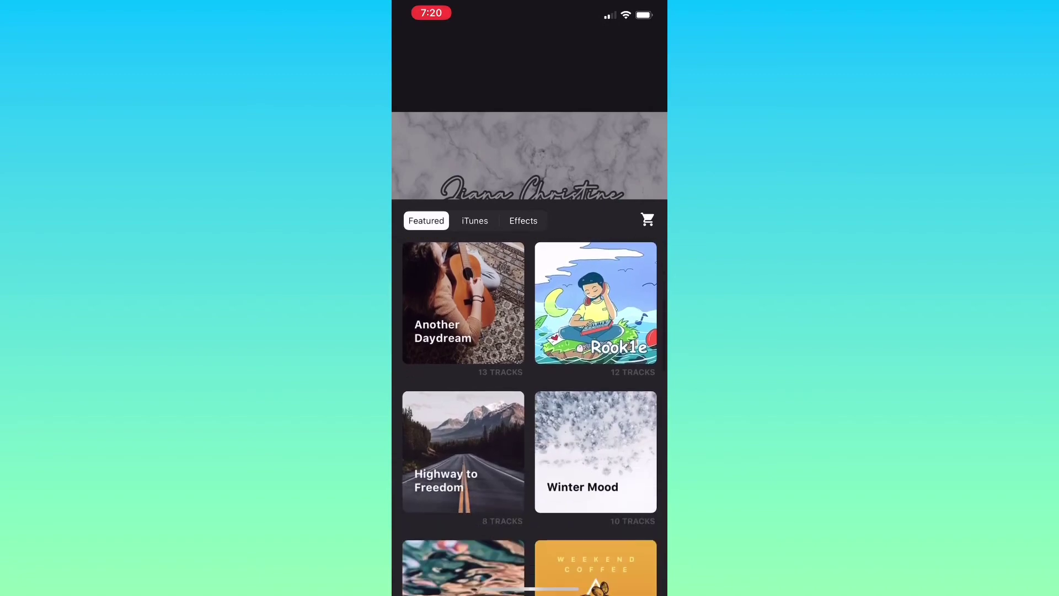
{"action": "scroll", "coordinate": [530, 414], "scroll_direction": "down", "scroll_amount": 3}
{"action": "scroll", "coordinate": [530, 414], "scroll_direction": "down", "scroll_amount": 5}
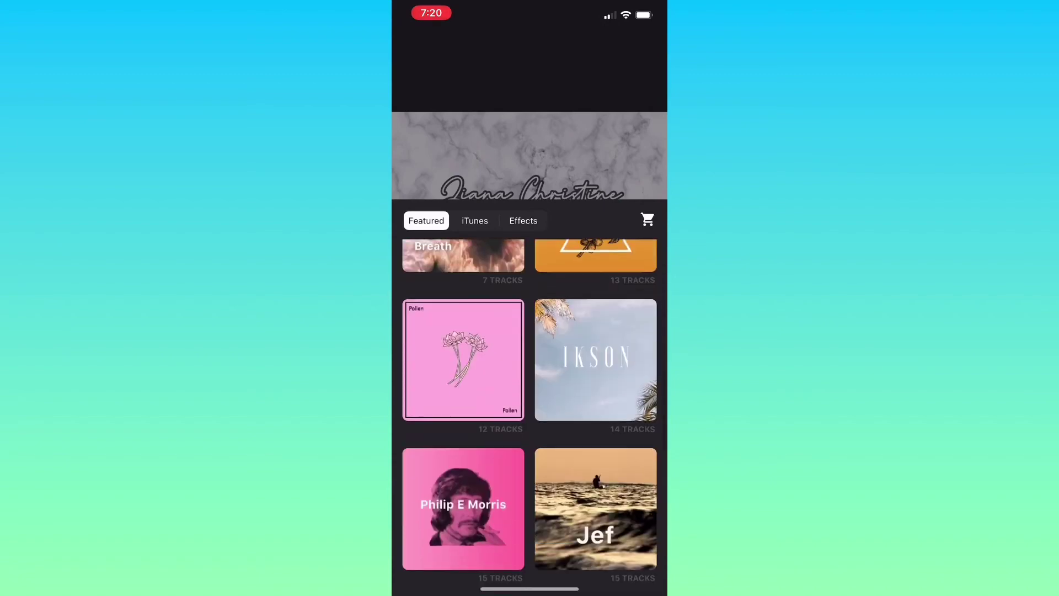
{"action": "scroll", "coordinate": [530, 414], "scroll_direction": "down", "scroll_amount": 3}
{"action": "scroll", "coordinate": [530, 414], "scroll_direction": "down", "scroll_amount": 3}
{"action": "scroll", "coordinate": [531, 414], "scroll_direction": "down", "scroll_amount": 3}
{"action": "scroll", "coordinate": [530, 414], "scroll_direction": "down", "scroll_amount": 1}
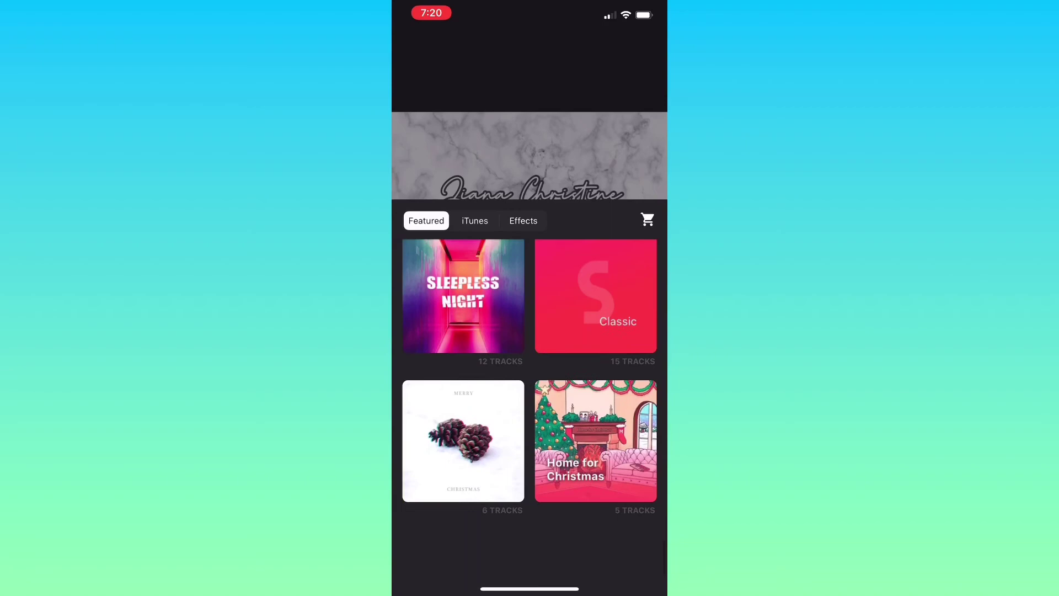
{"action": "scroll", "coordinate": [530, 414], "scroll_direction": "up", "scroll_amount": 5}
{"action": "scroll", "coordinate": [530, 413], "scroll_direction": "up", "scroll_amount": 3}
{"action": "scroll", "coordinate": [530, 414], "scroll_direction": "up", "scroll_amount": 2}
{"action": "scroll", "coordinate": [530, 414], "scroll_direction": "up", "scroll_amount": 2}
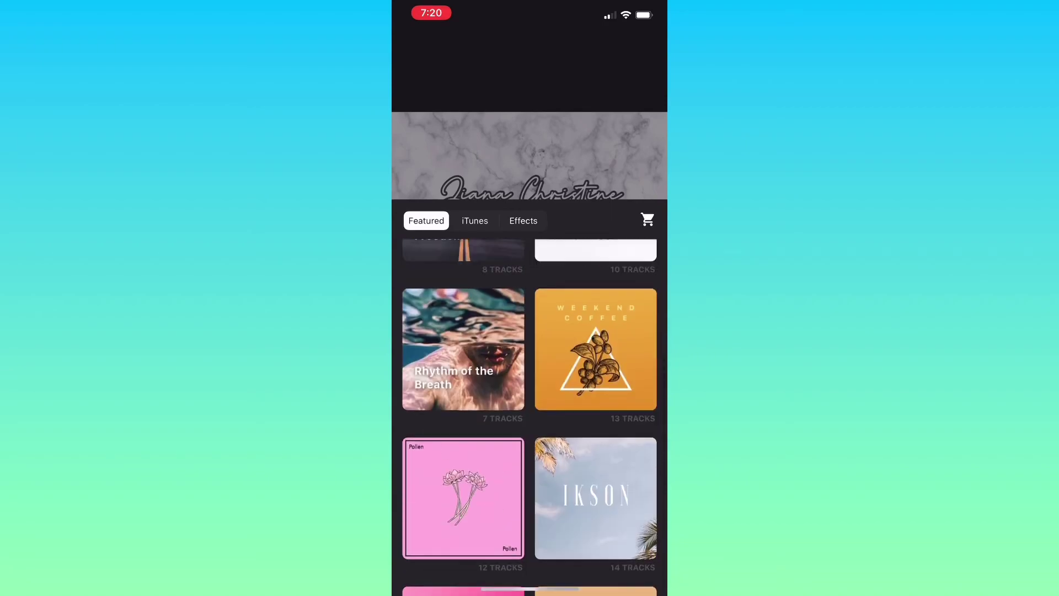
{"action": "scroll", "coordinate": [531, 414], "scroll_direction": "up", "scroll_amount": 2}
{"action": "scroll", "coordinate": [530, 414], "scroll_direction": "down", "scroll_amount": 1}
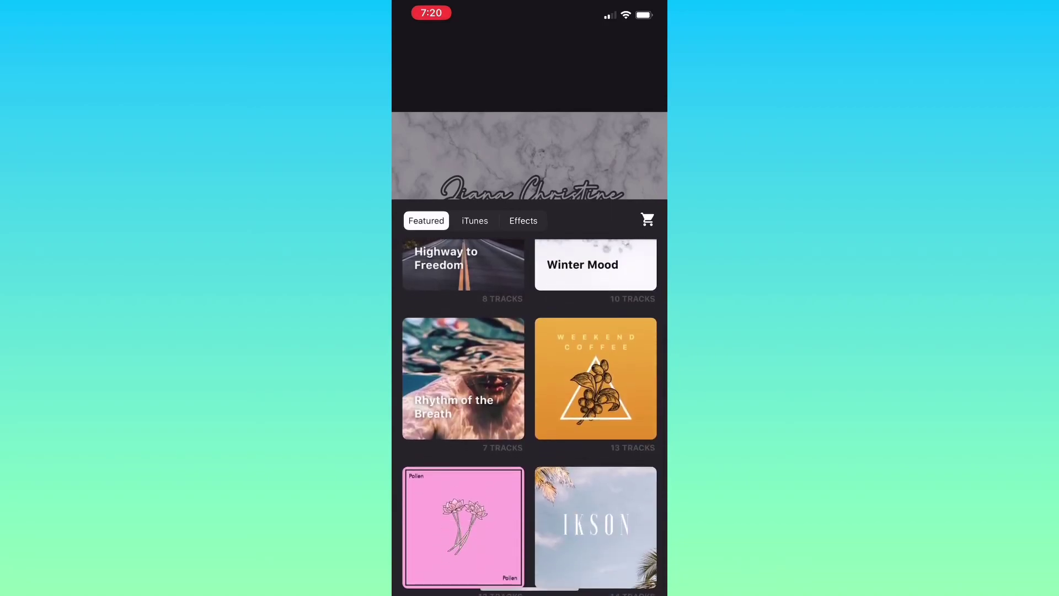
{"action": "left_click", "coordinate": [596, 378]}
{"action": "left_click", "coordinate": [461, 281]}
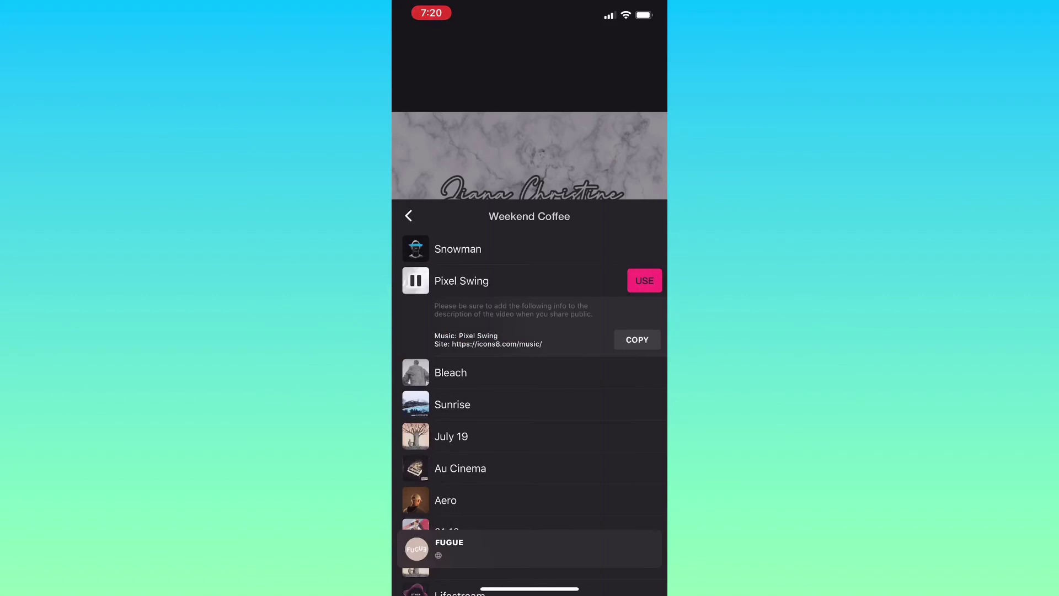
{"action": "scroll", "coordinate": [529, 414], "scroll_direction": "down", "scroll_amount": 3}
{"action": "scroll", "coordinate": [530, 413], "scroll_direction": "up", "scroll_amount": 2}
{"action": "scroll", "coordinate": [530, 414], "scroll_direction": "up", "scroll_amount": 2}
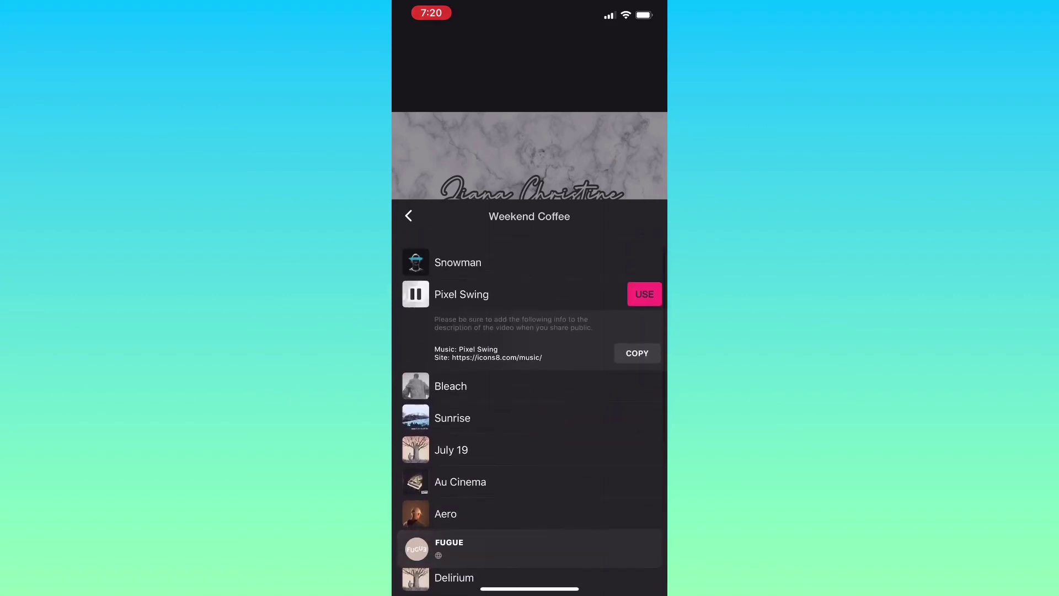
Add Pixel Swing to the timeline, cut off the song's opening and preview the result.
{"action": "left_click", "coordinate": [644, 281]}
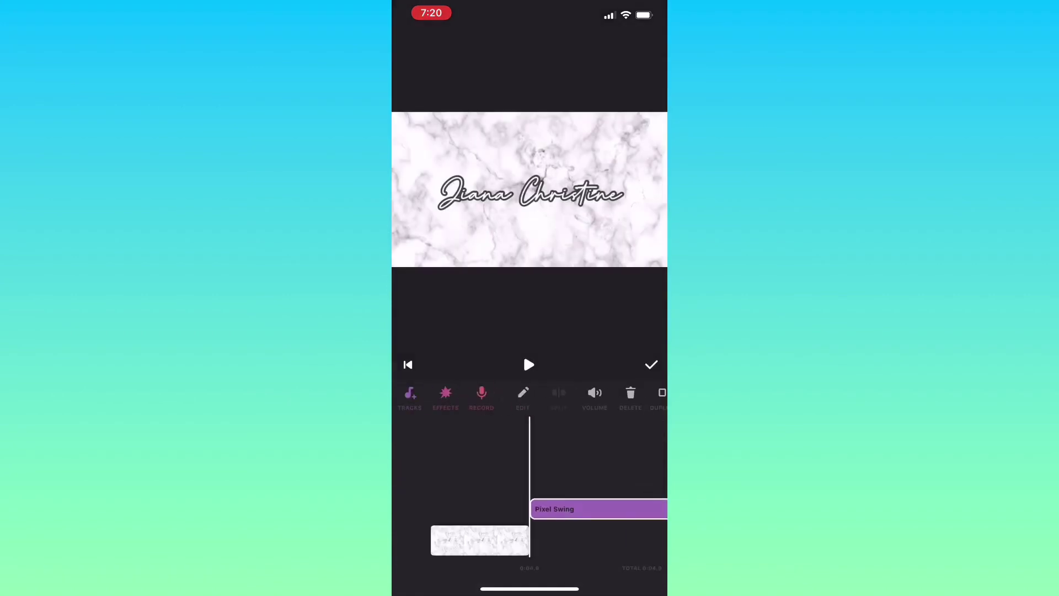
{"action": "left_click", "coordinate": [596, 509]}
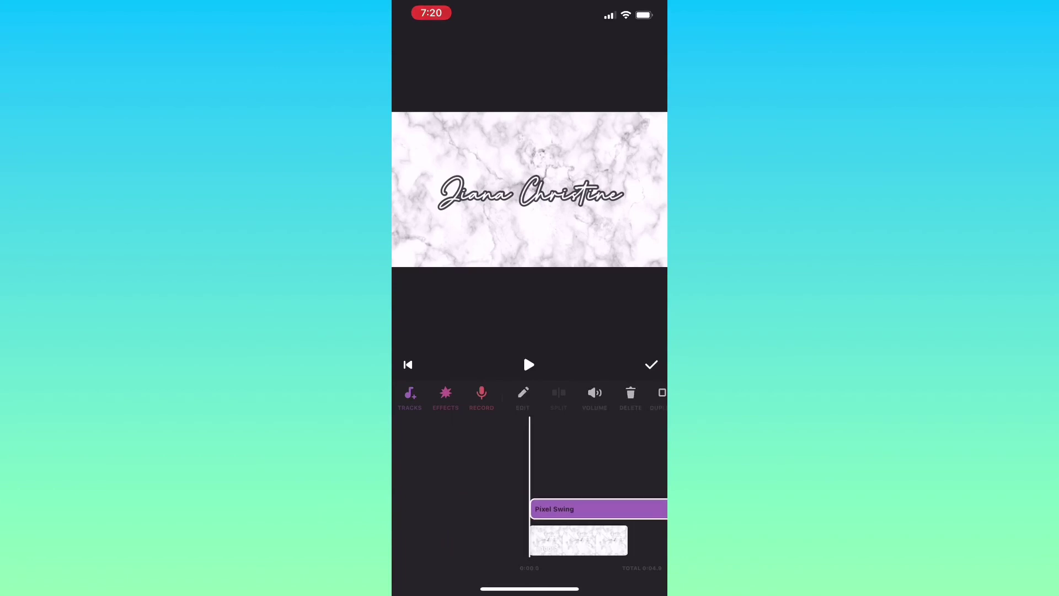
{"action": "left_click", "coordinate": [524, 397]}
{"action": "left_click_drag", "start_coordinate": [411, 470], "coordinate": [614, 470]}
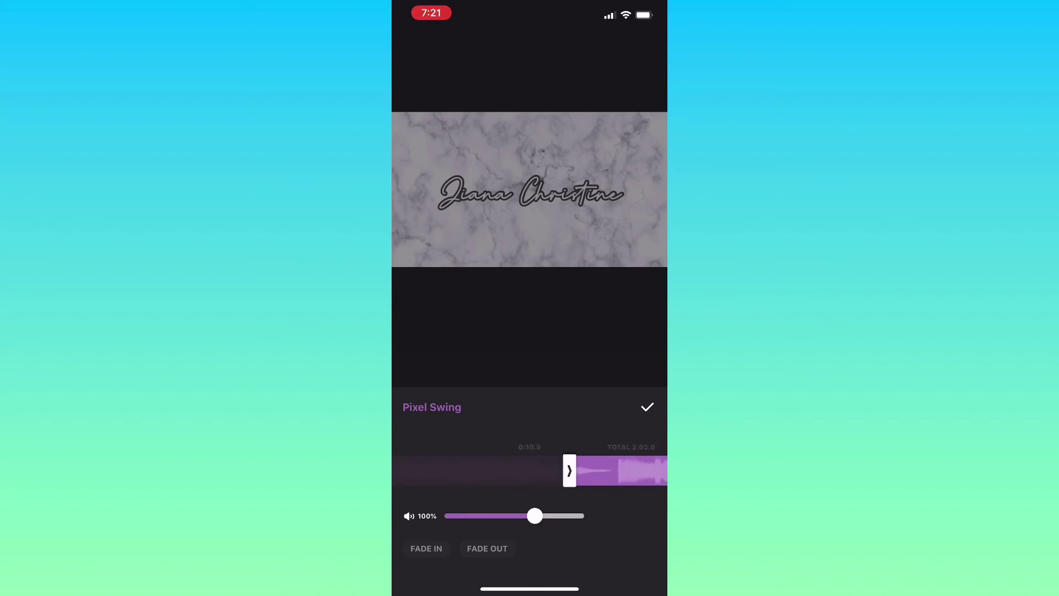
{"action": "left_click", "coordinate": [647, 407]}
{"action": "left_click", "coordinate": [530, 364]}
Refine the music trim twice so it starts about 11 seconds in, previewing each pass.
{"action": "left_click", "coordinate": [579, 510]}
{"action": "left_click", "coordinate": [523, 397]}
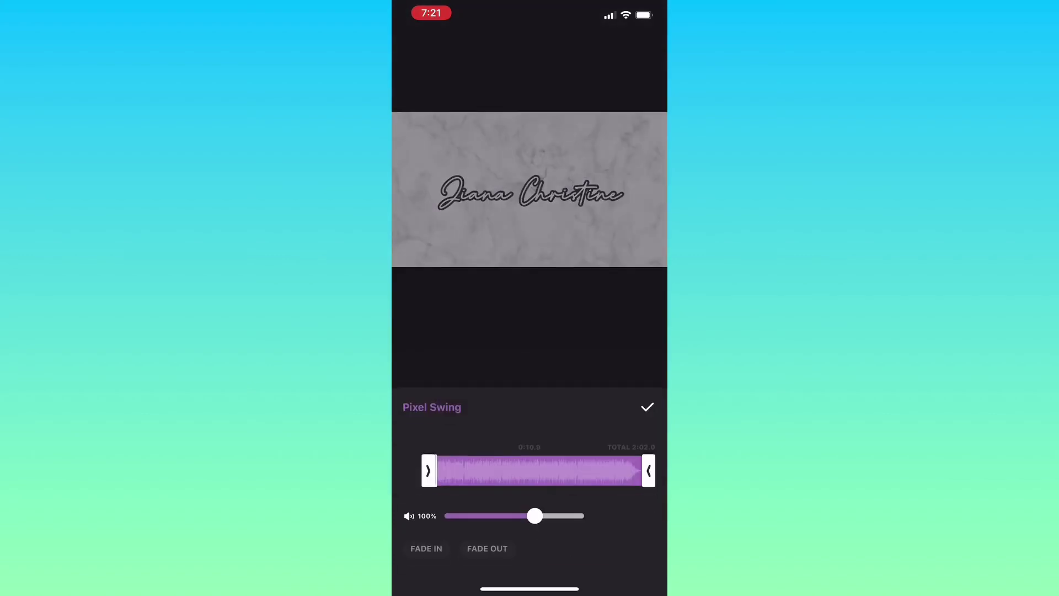
{"action": "left_click", "coordinate": [648, 407]}
{"action": "left_click", "coordinate": [529, 365]}
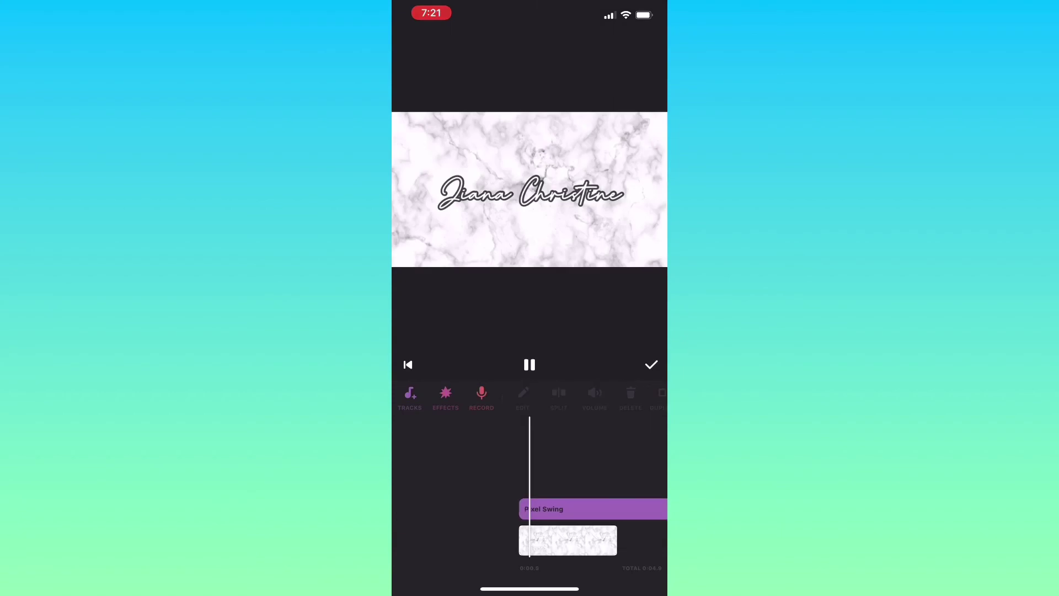
{"action": "left_click", "coordinate": [580, 509]}
{"action": "left_click", "coordinate": [524, 397]}
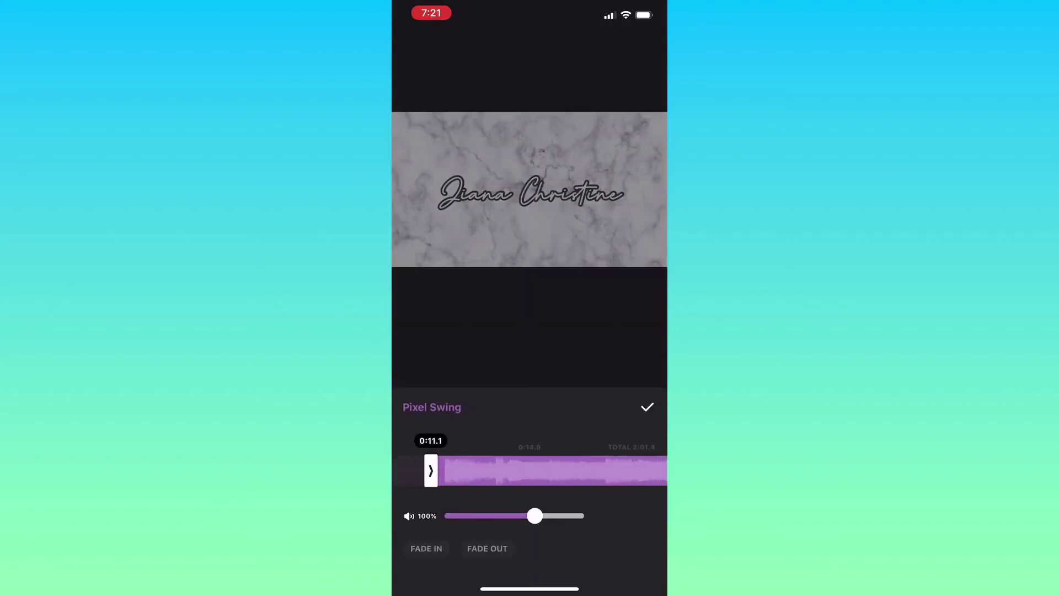
{"action": "left_click", "coordinate": [648, 407]}
{"action": "left_click", "coordinate": [530, 364]}
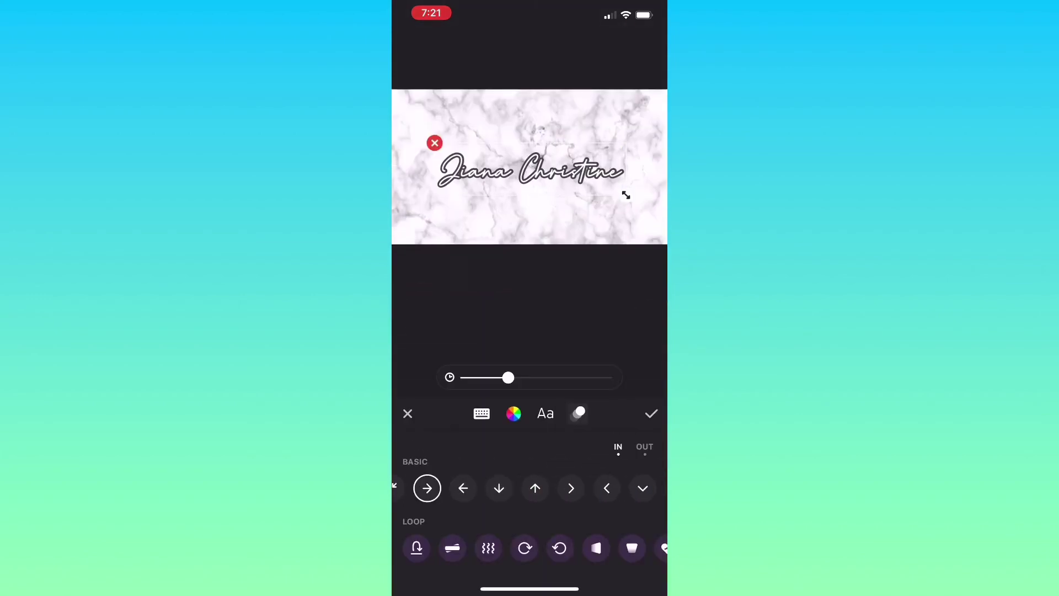
Lengthen the name text's OUT animation to 0.6s, confirm it and preview the result.
{"action": "left_click_drag", "start_coordinate": [508, 378], "coordinate": [516, 377]}
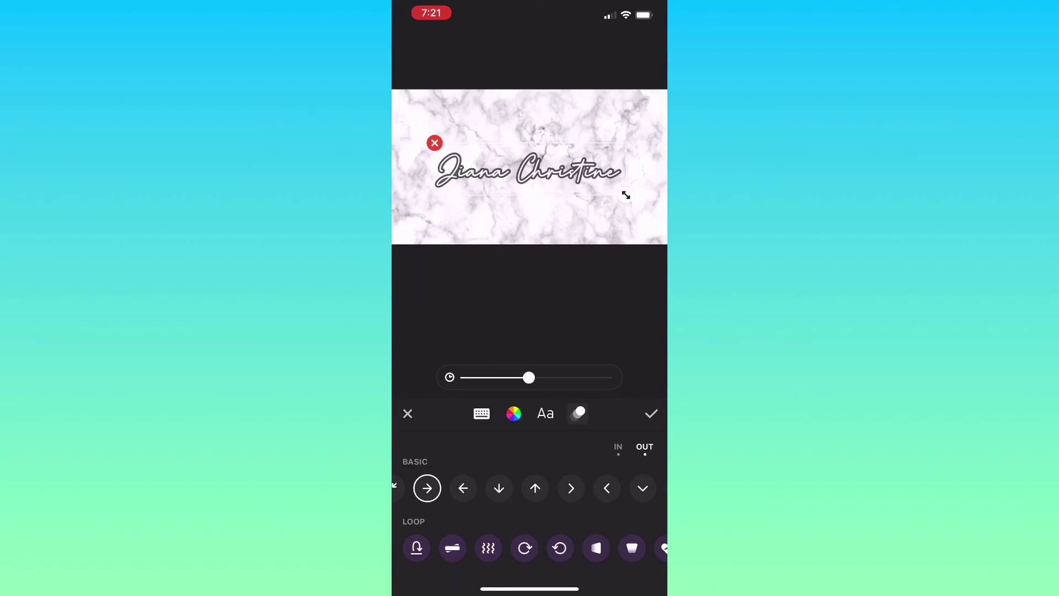
{"action": "left_click", "coordinate": [652, 413]}
{"action": "left_click", "coordinate": [530, 417]}
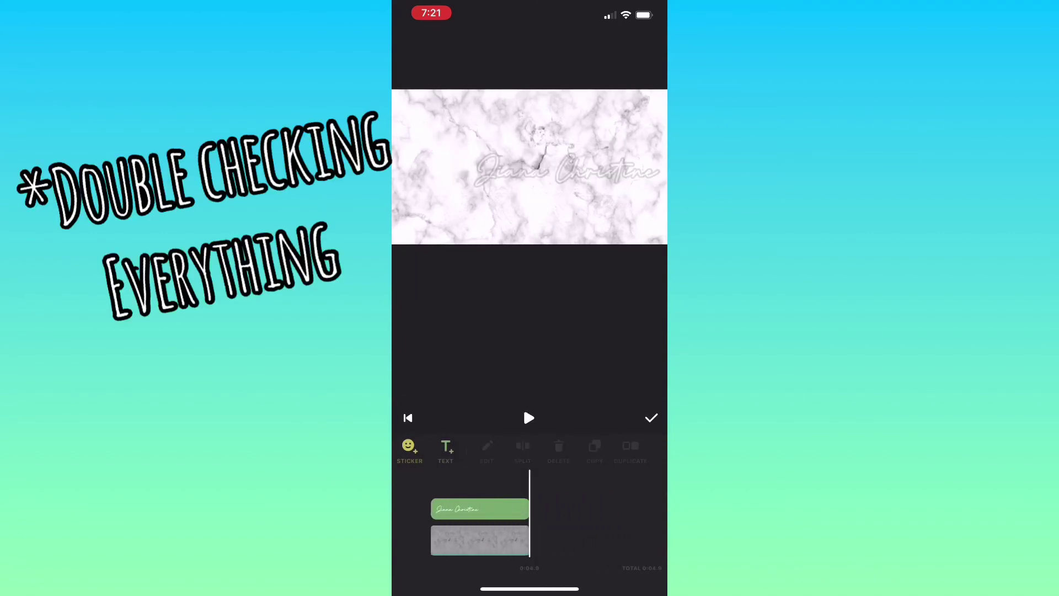
Back on the main edit screen, share and save the finished intro video to the phone.
{"action": "left_click", "coordinate": [652, 418]}
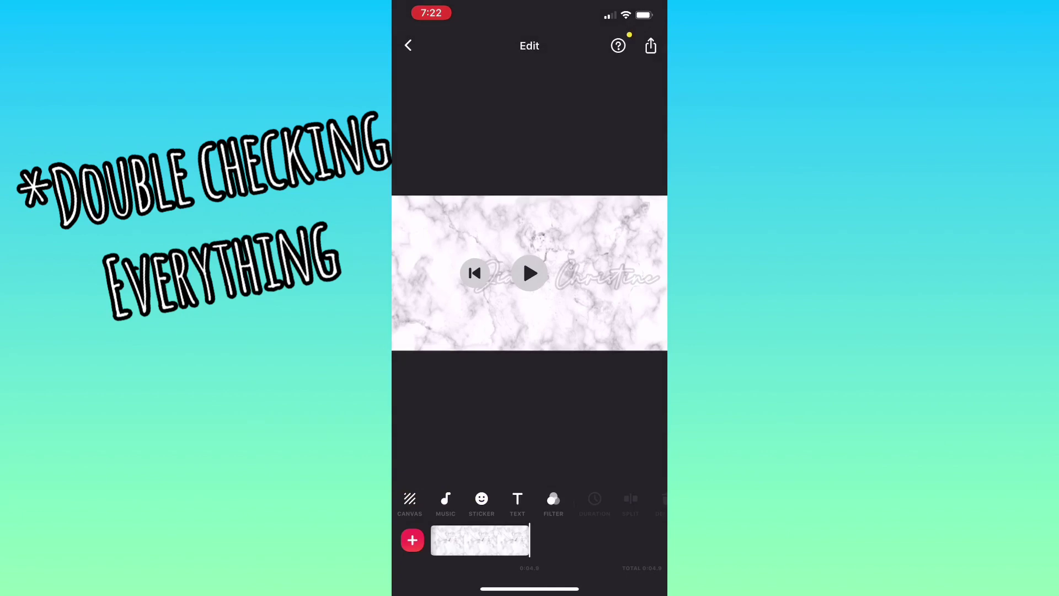
{"action": "left_click", "coordinate": [651, 46]}
{"action": "left_click", "coordinate": [564, 91]}
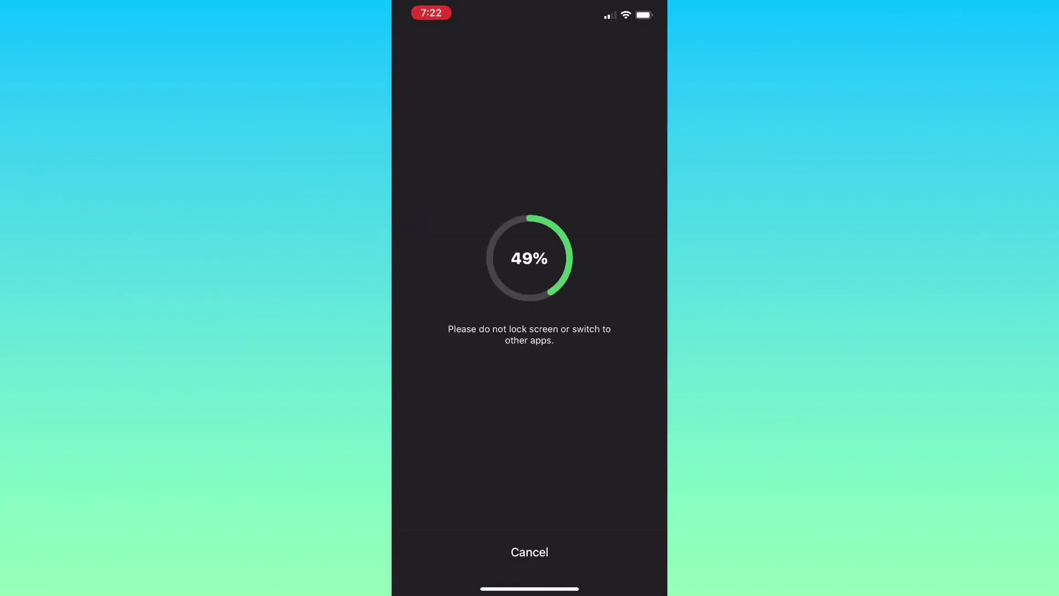